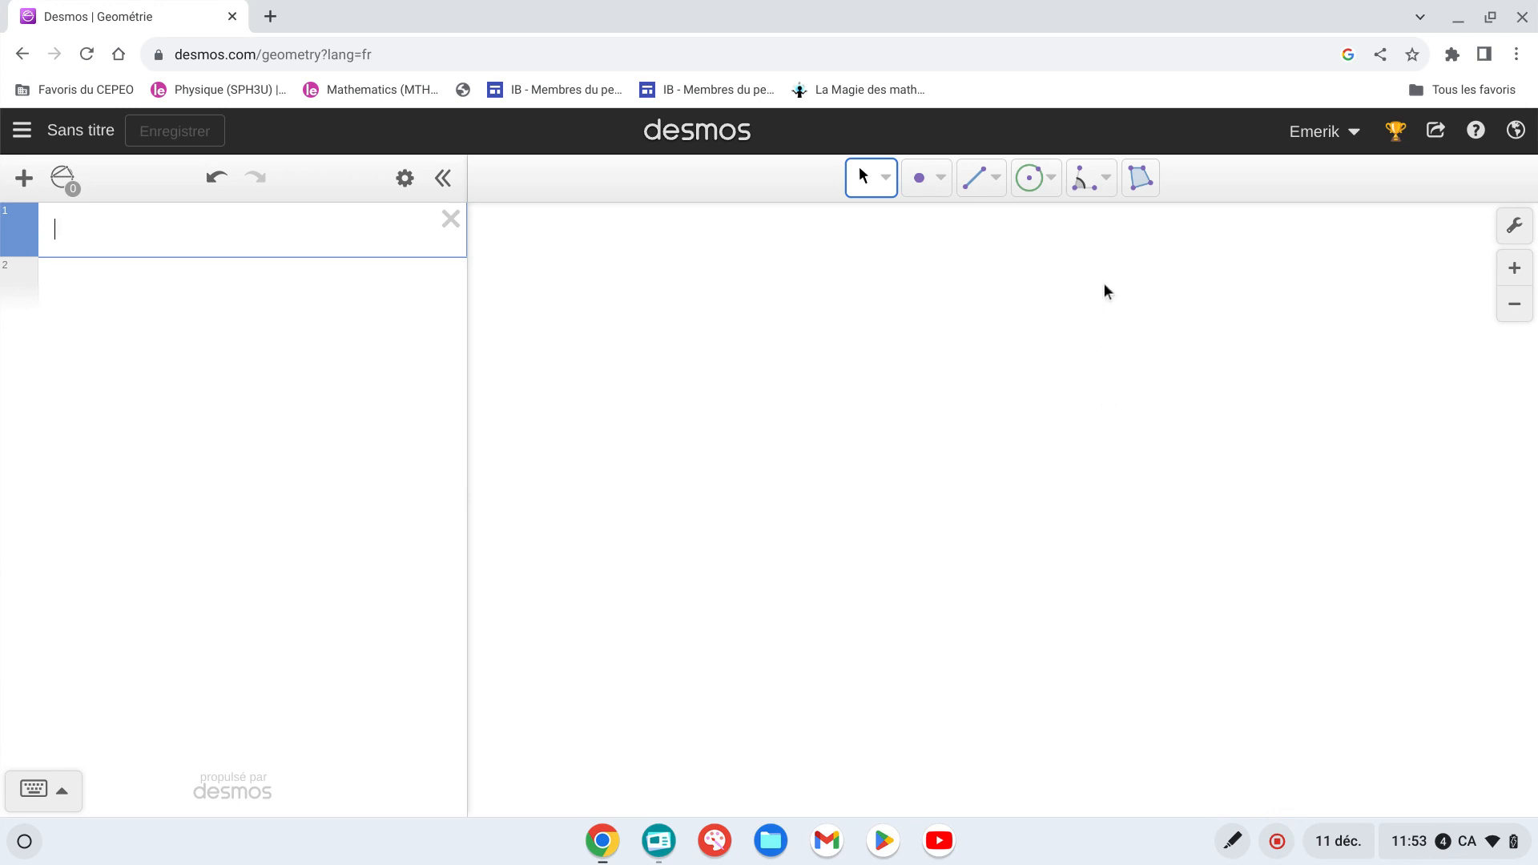
Step: Draw a closed obtuse triangle with the Polygon tool, with interior angles of about 40°, 114° and 27°
left_click(1142, 183)
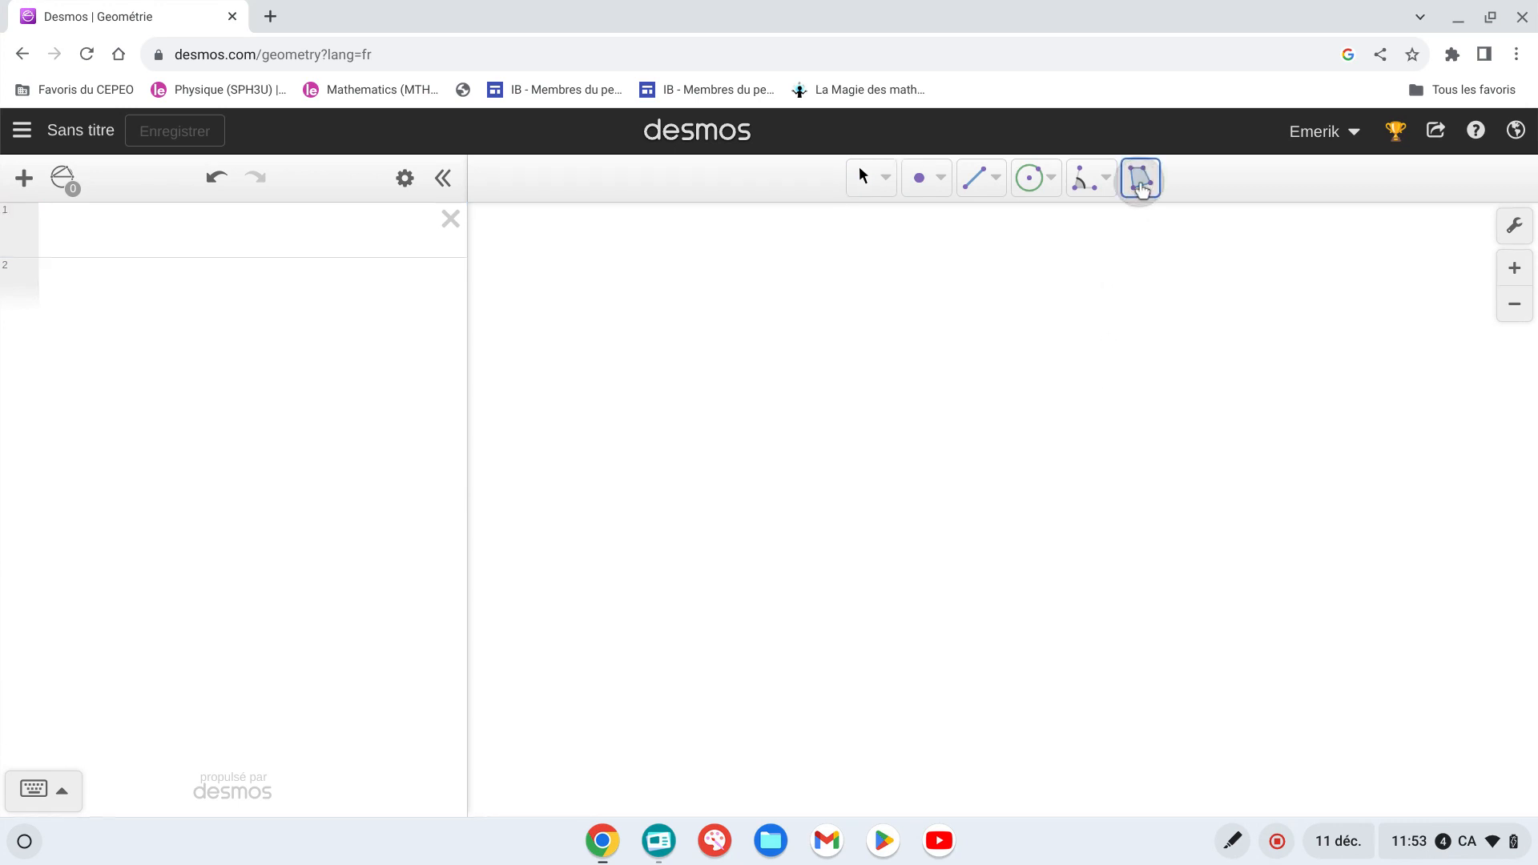
left_click(808, 411)
left_click(1038, 386)
left_click(1204, 670)
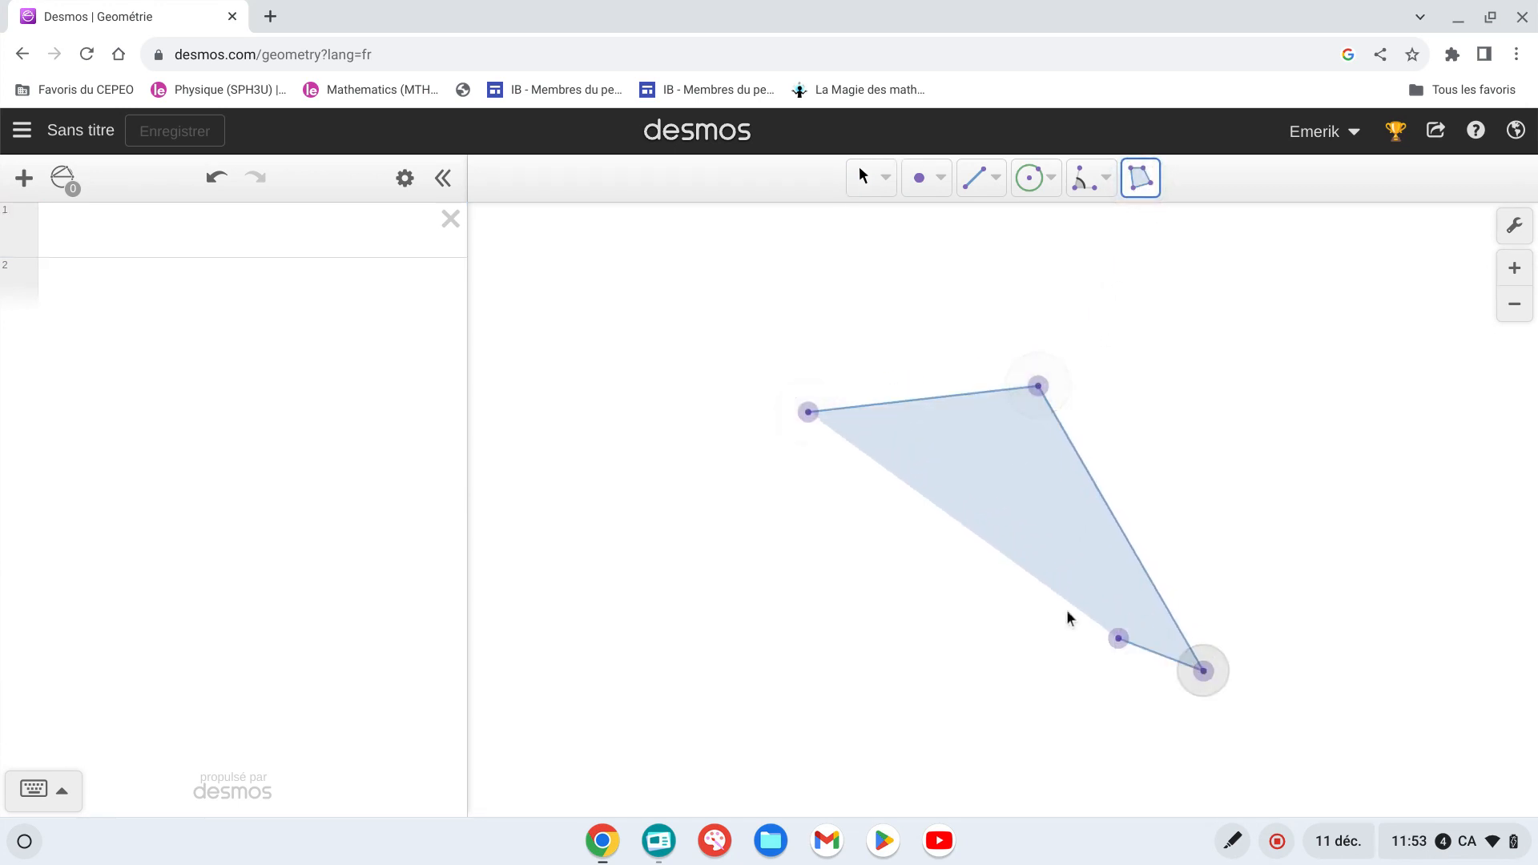
left_click(810, 412)
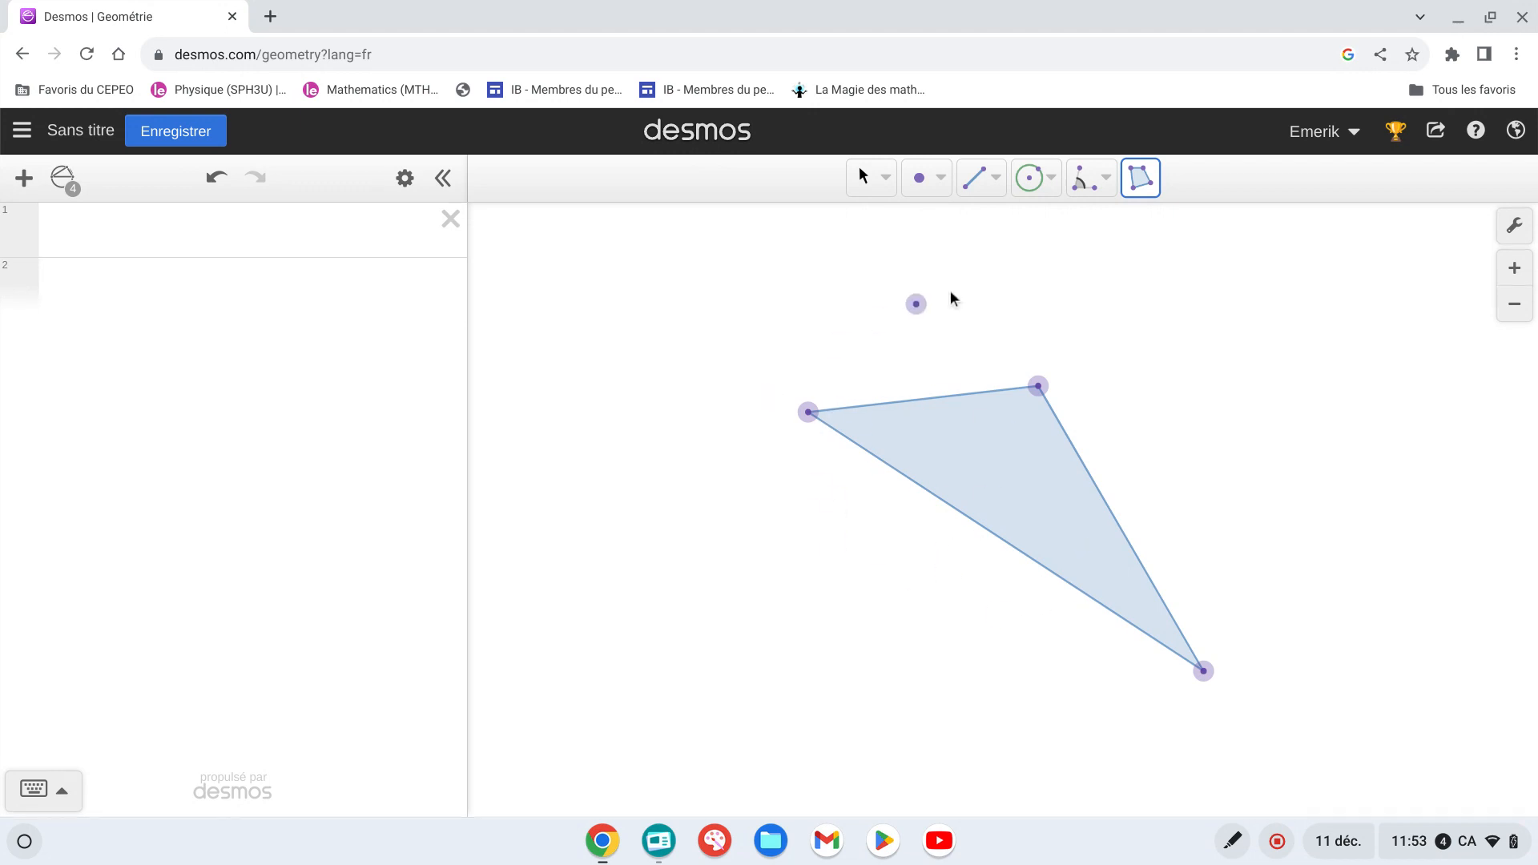
Step: Mark the triangle's three interior angles and move its left and lower-right vertices inward until the angles are about 60°, 81° and 39°
left_click(1081, 187)
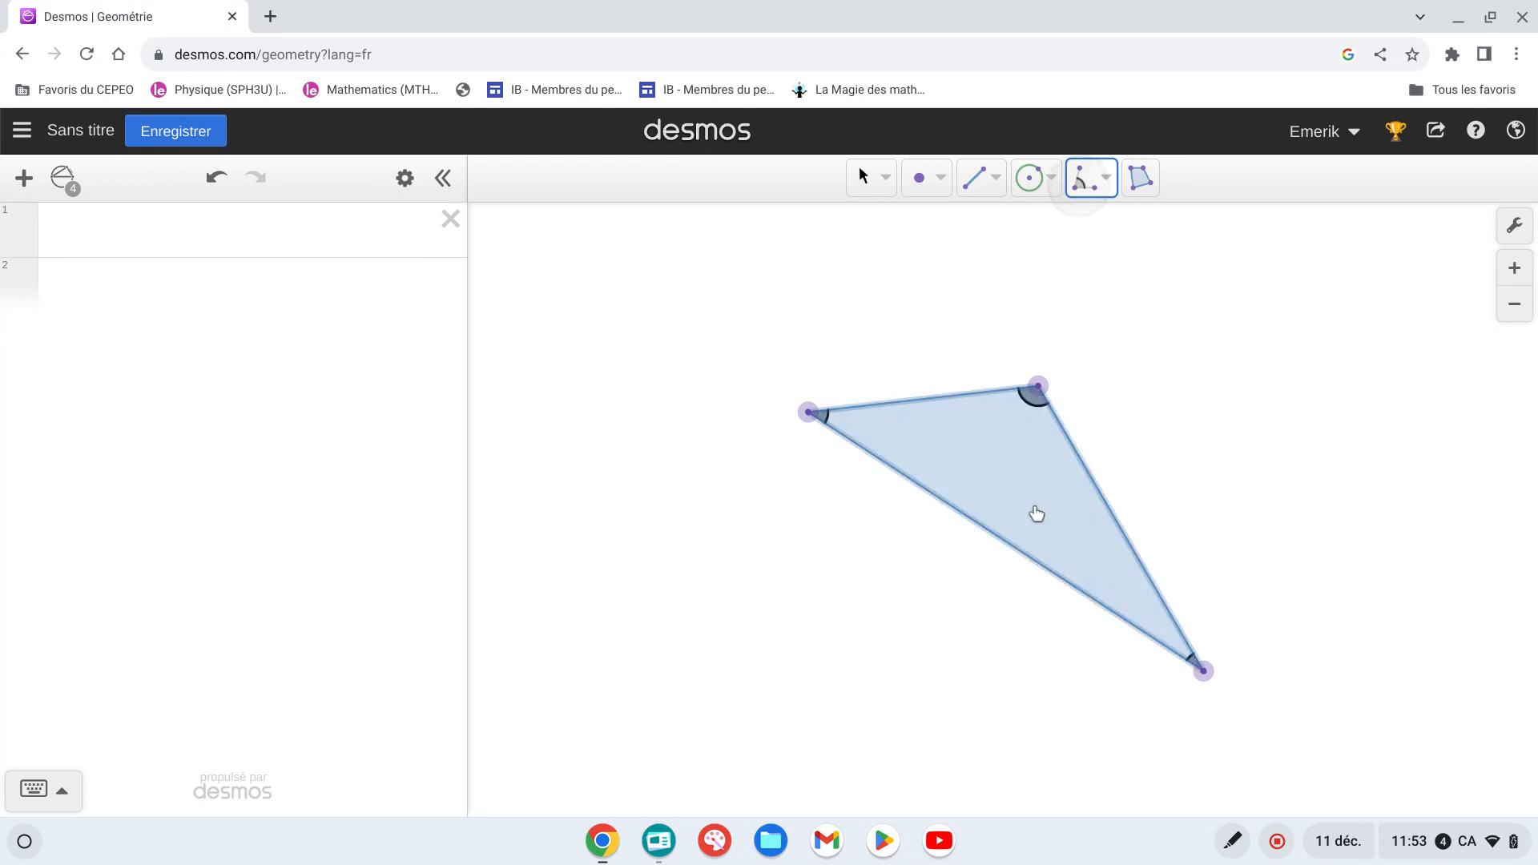
left_click(1034, 509)
left_click(863, 177)
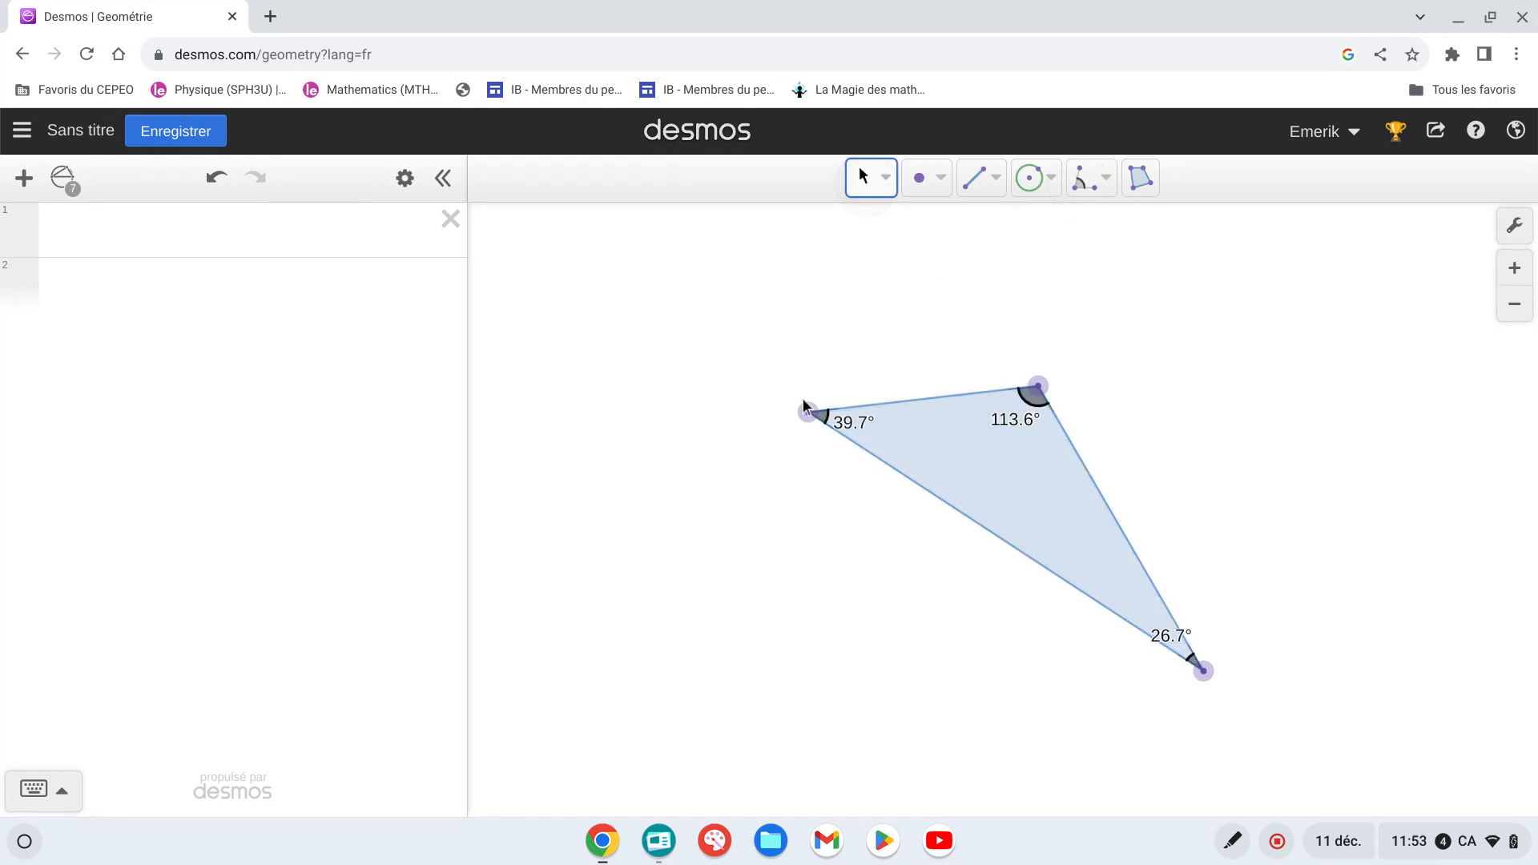
left_click_drag(809, 413, 903, 485)
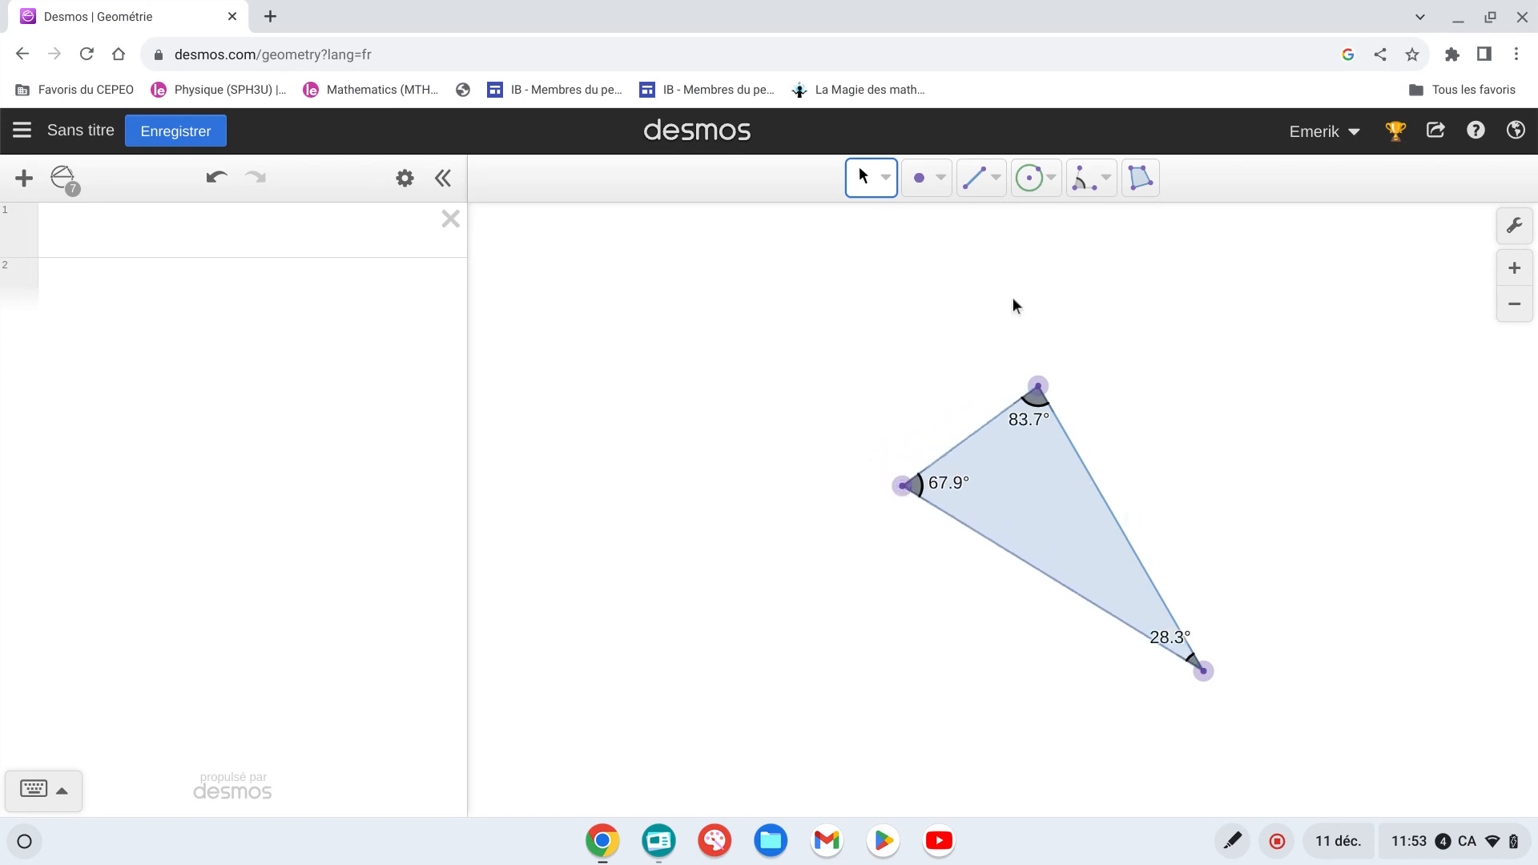
left_click_drag(1202, 657, 1142, 577)
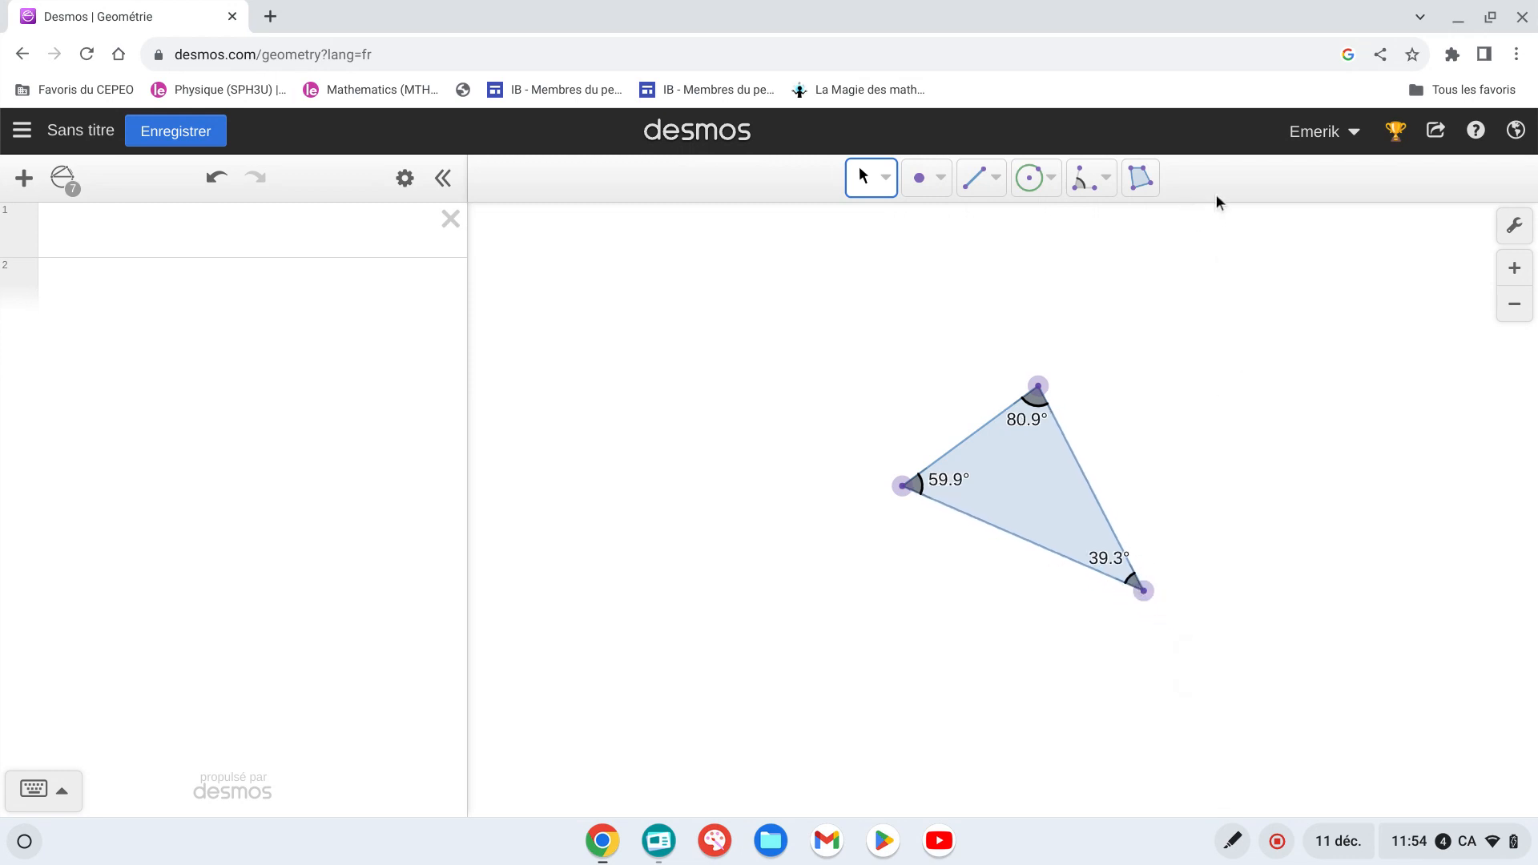
Step: Translate the triangle down and to the left, using a start point above it and an end point to its left
left_click(1067, 515)
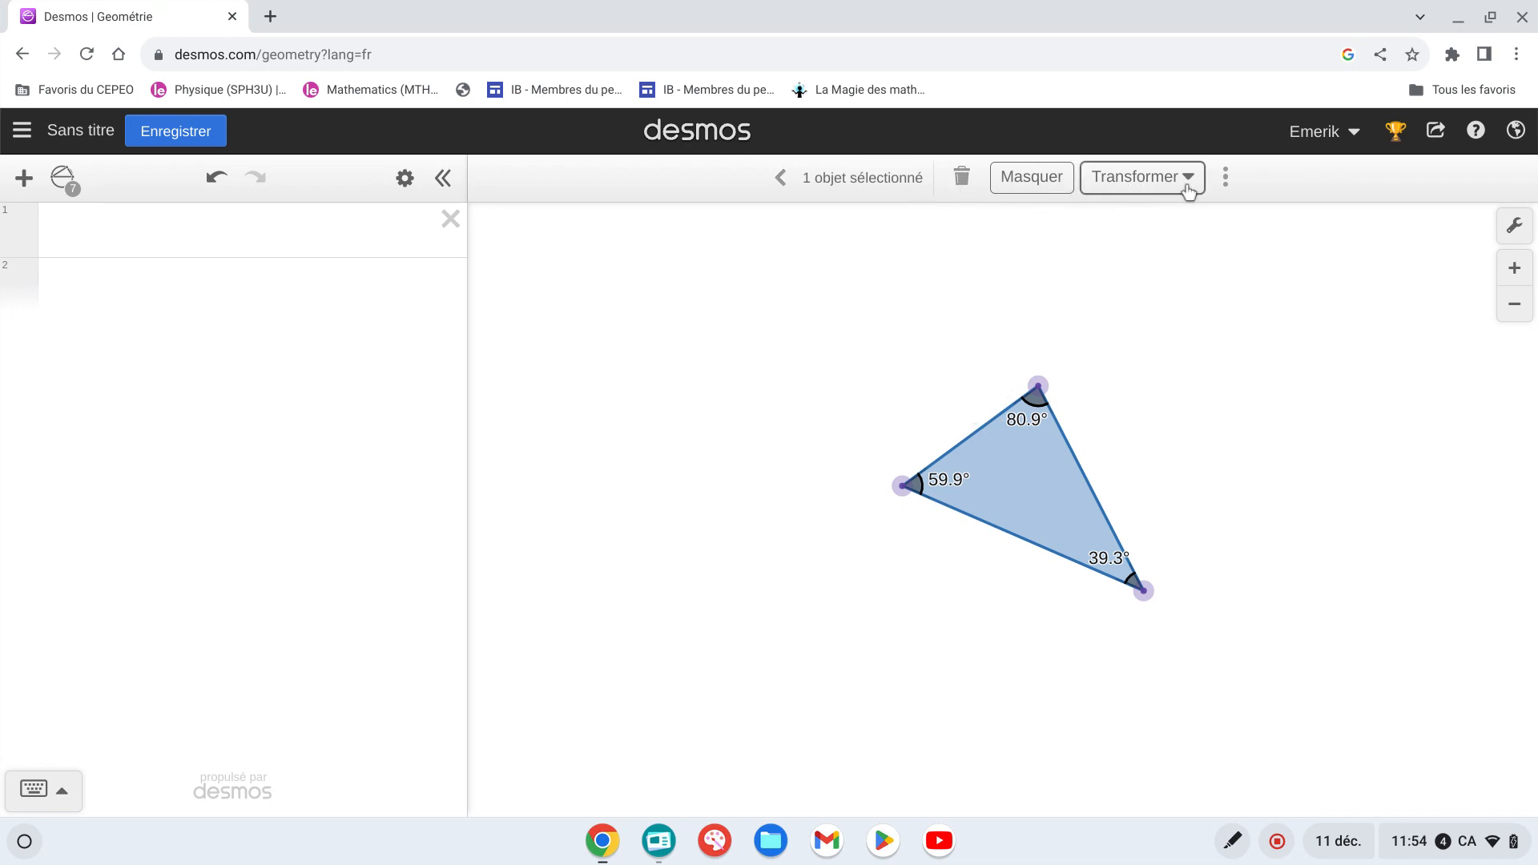
left_click(1002, 186)
left_click(1006, 183)
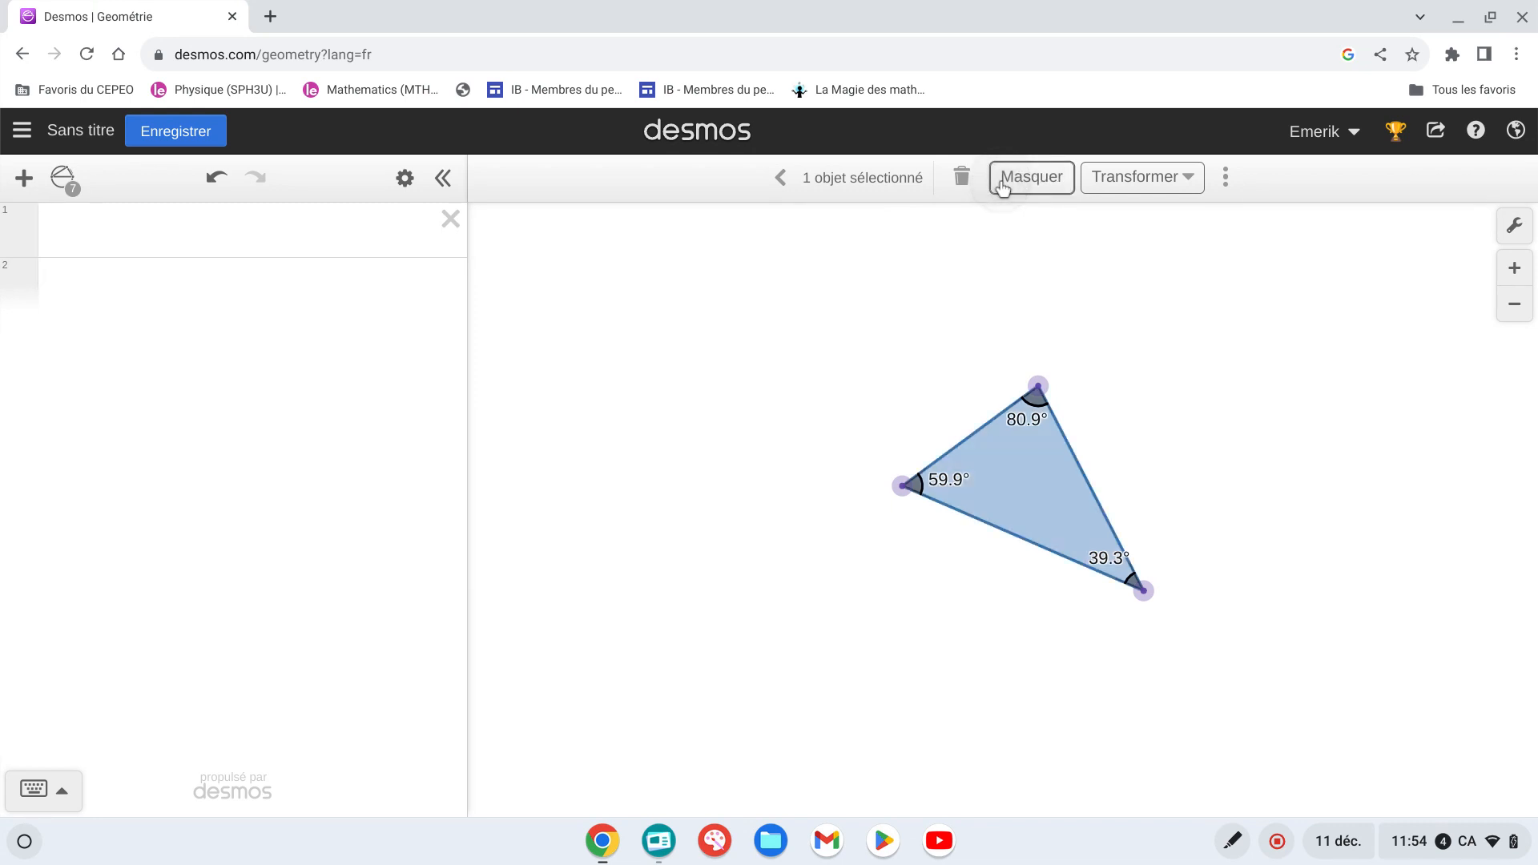
left_click(1190, 190)
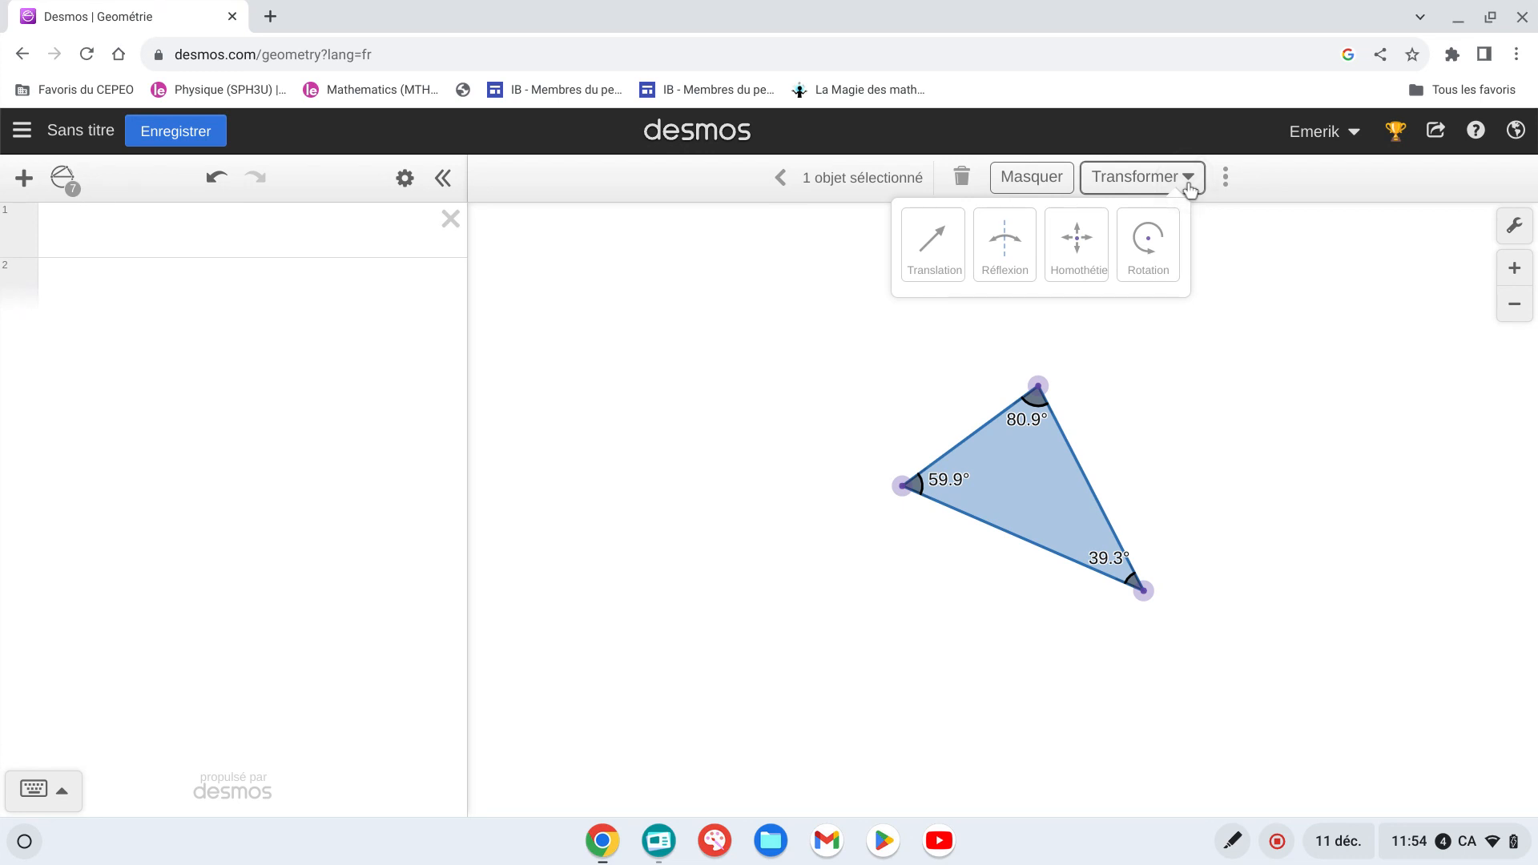
left_click(932, 240)
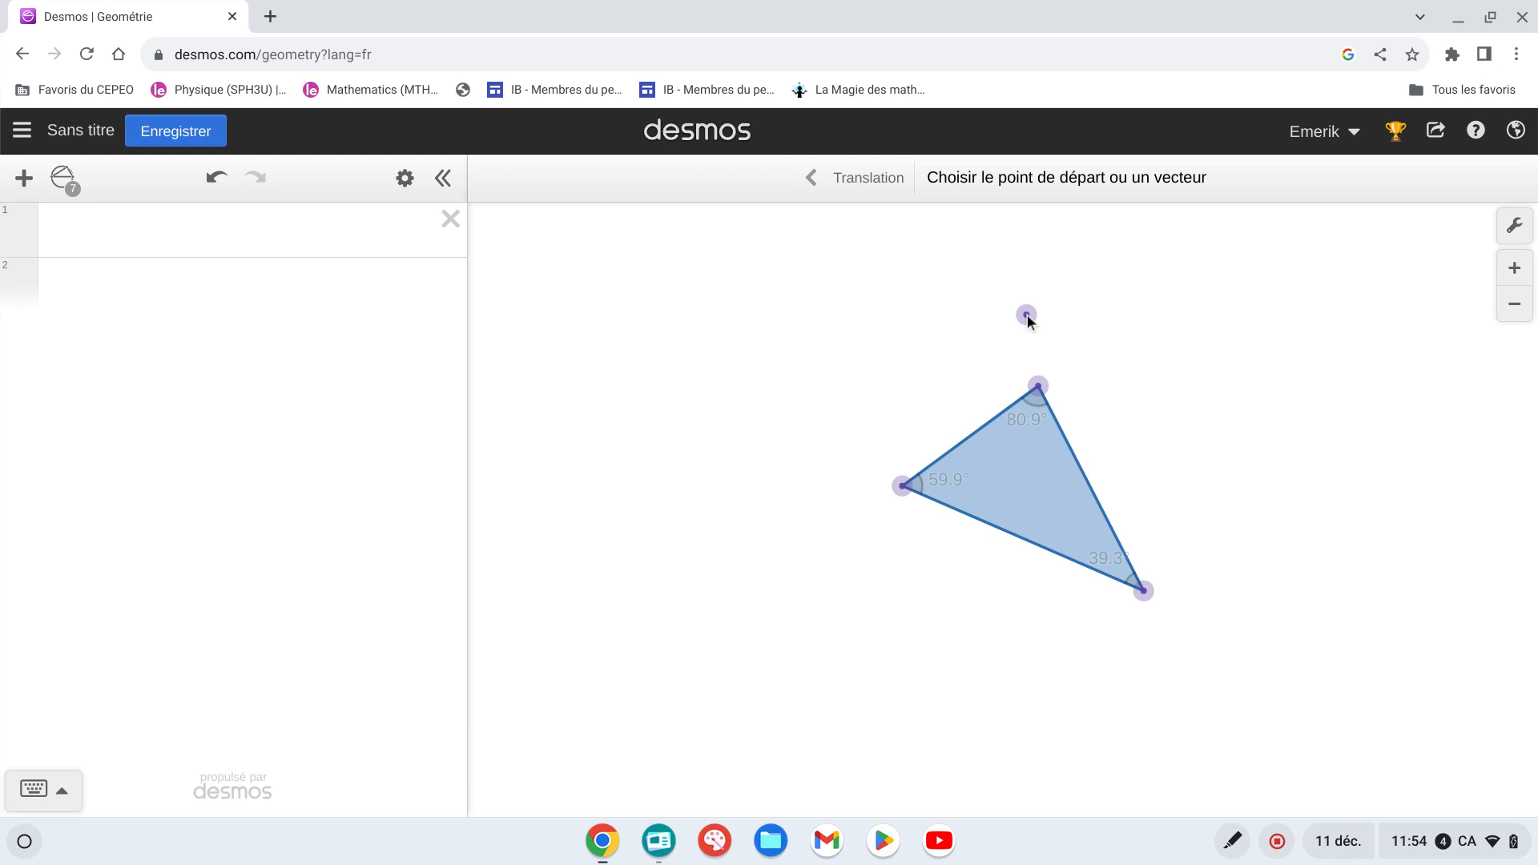
left_click(914, 340)
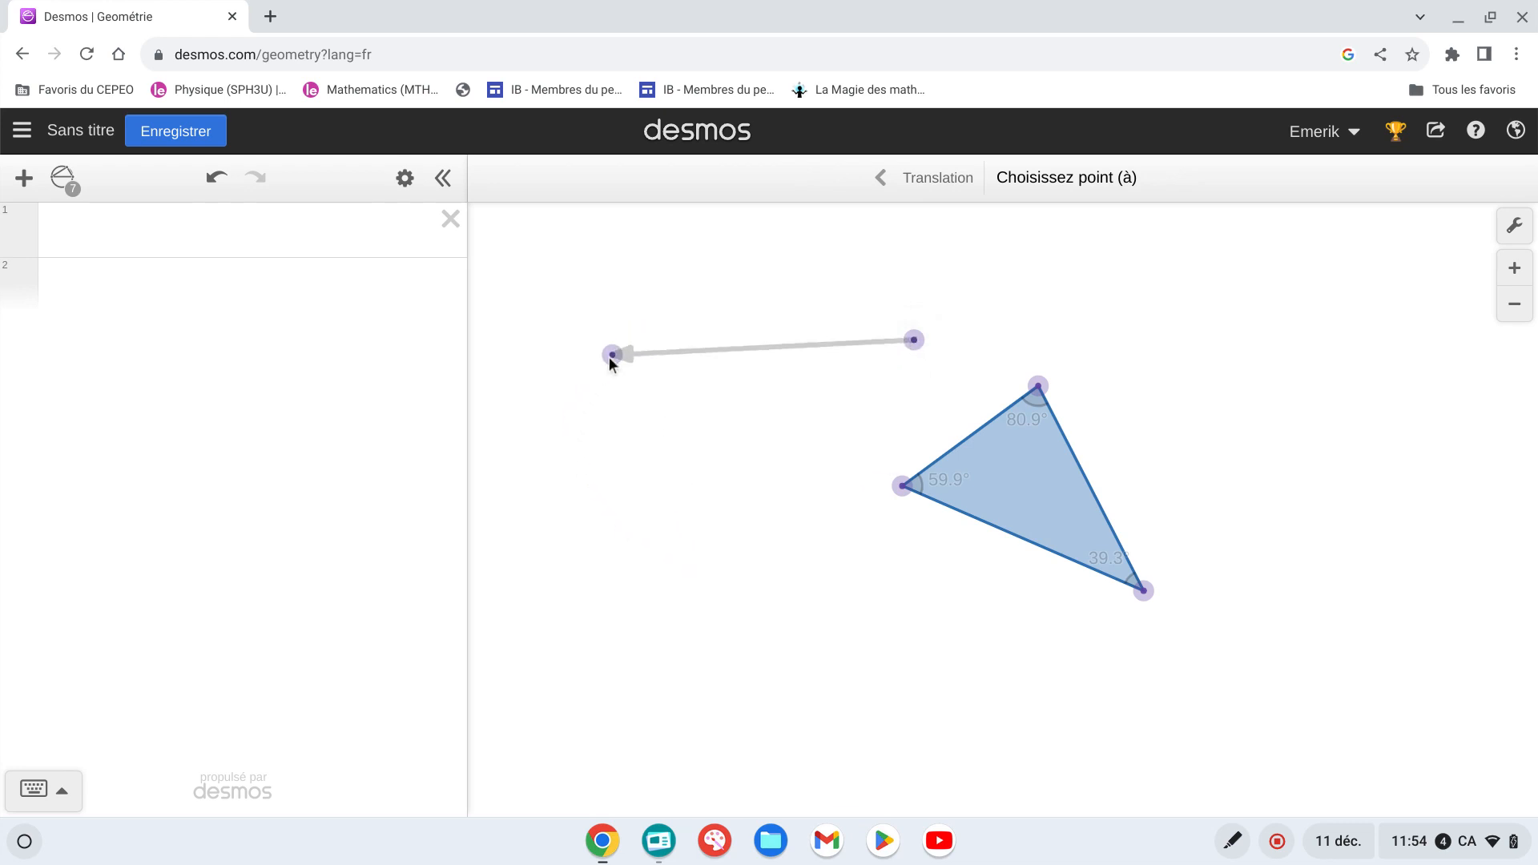
left_click(685, 478)
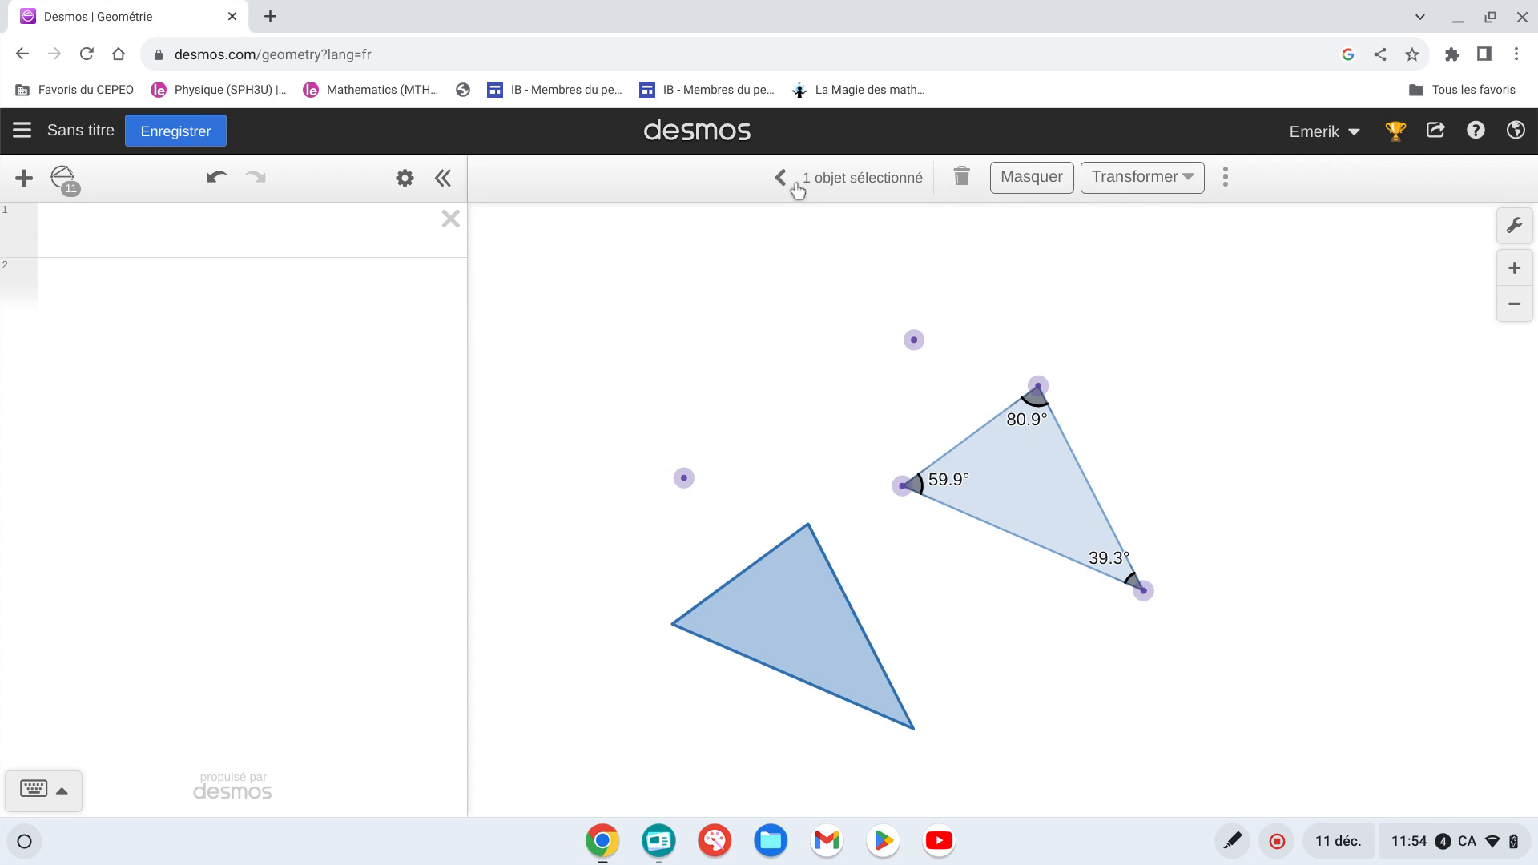
Step: Move the translation's end point slightly farther down and left to shift the translated triangle
left_click(782, 178)
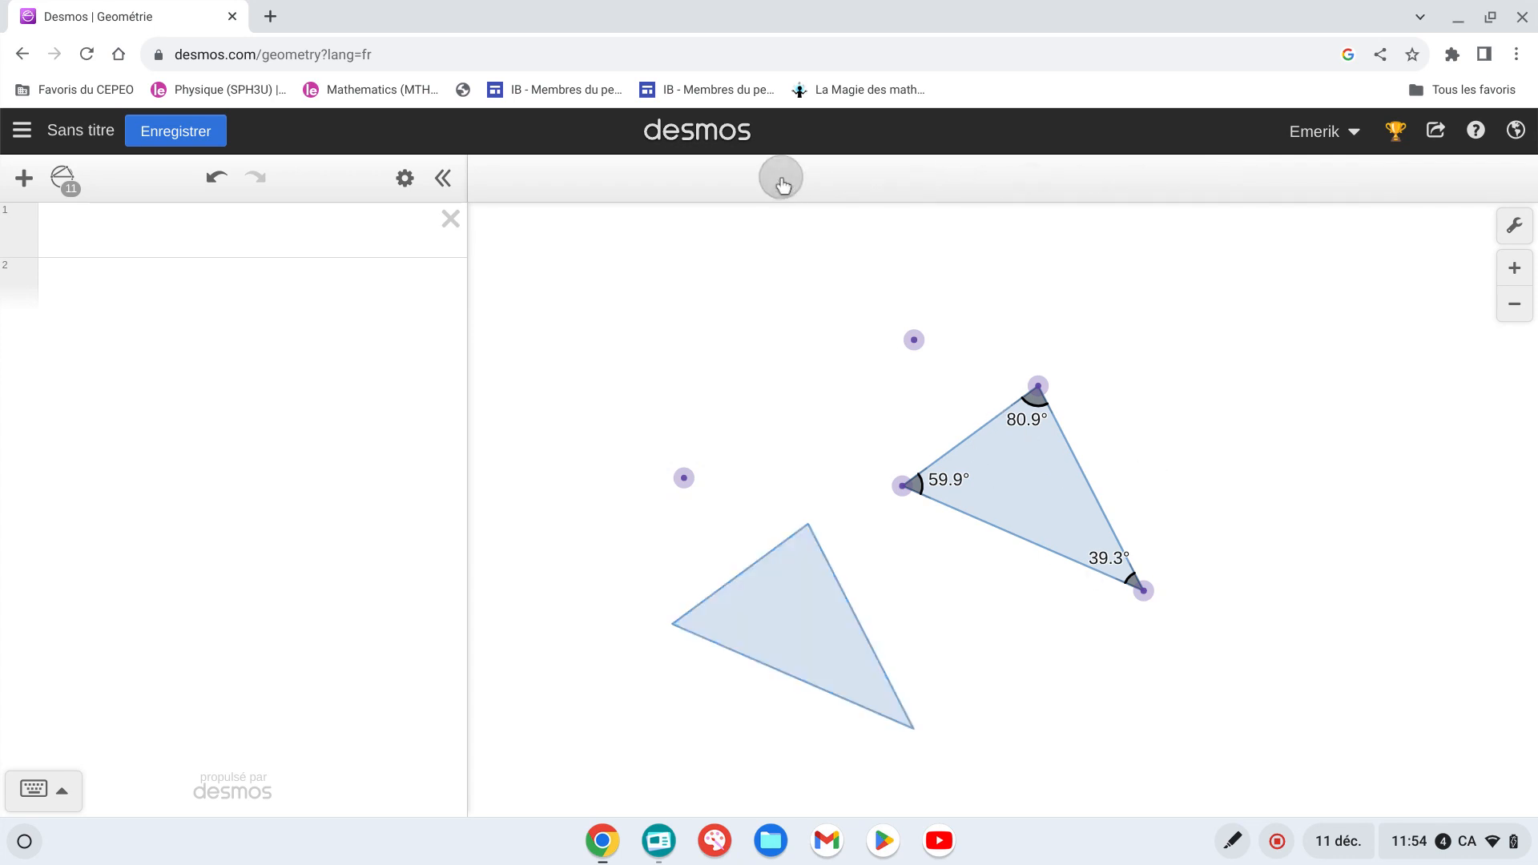
left_click(800, 614)
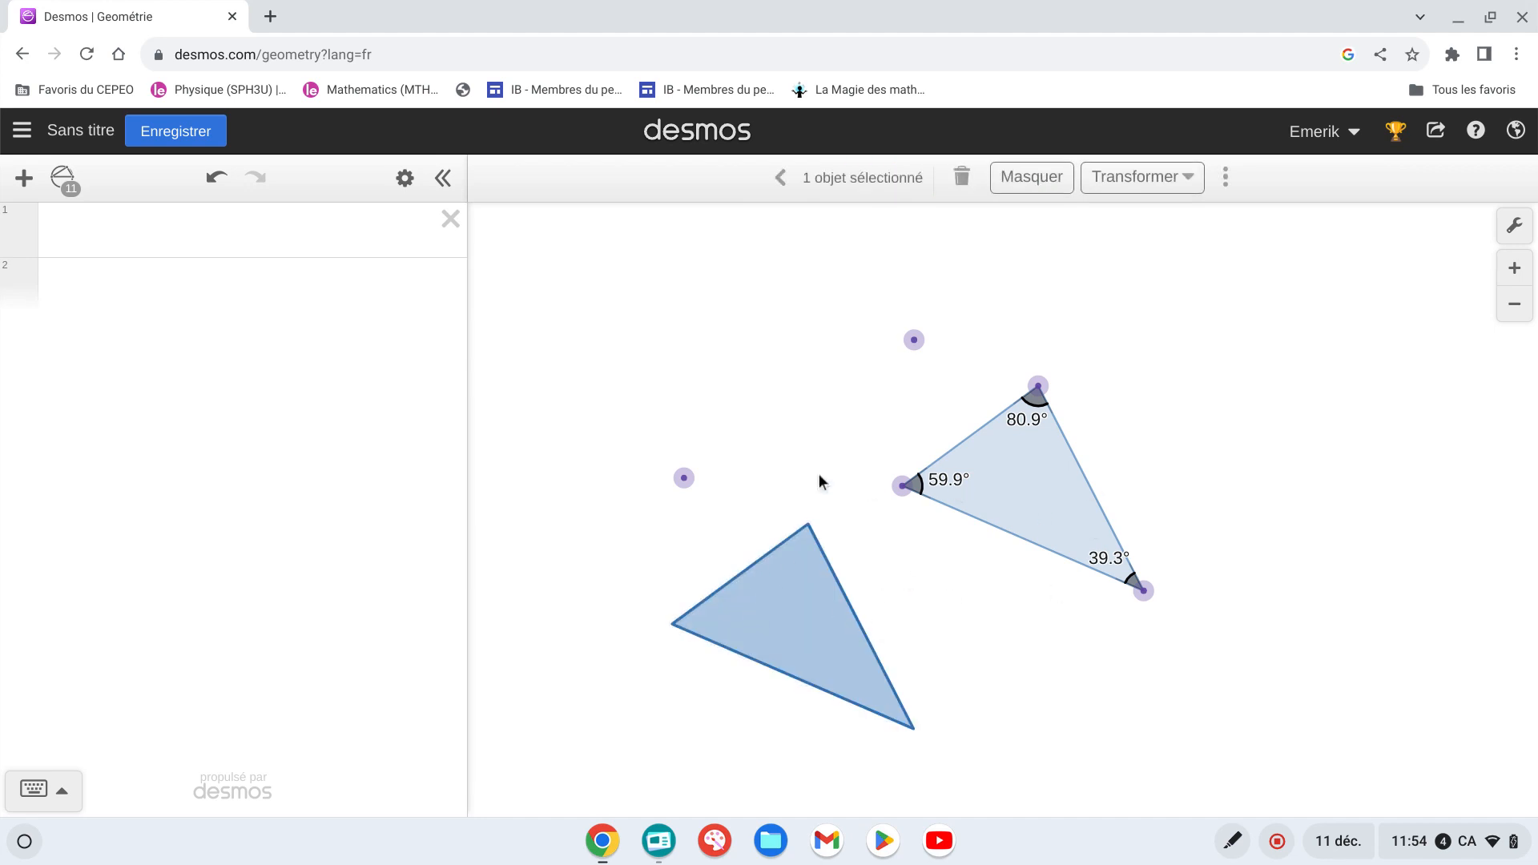
left_click(782, 178)
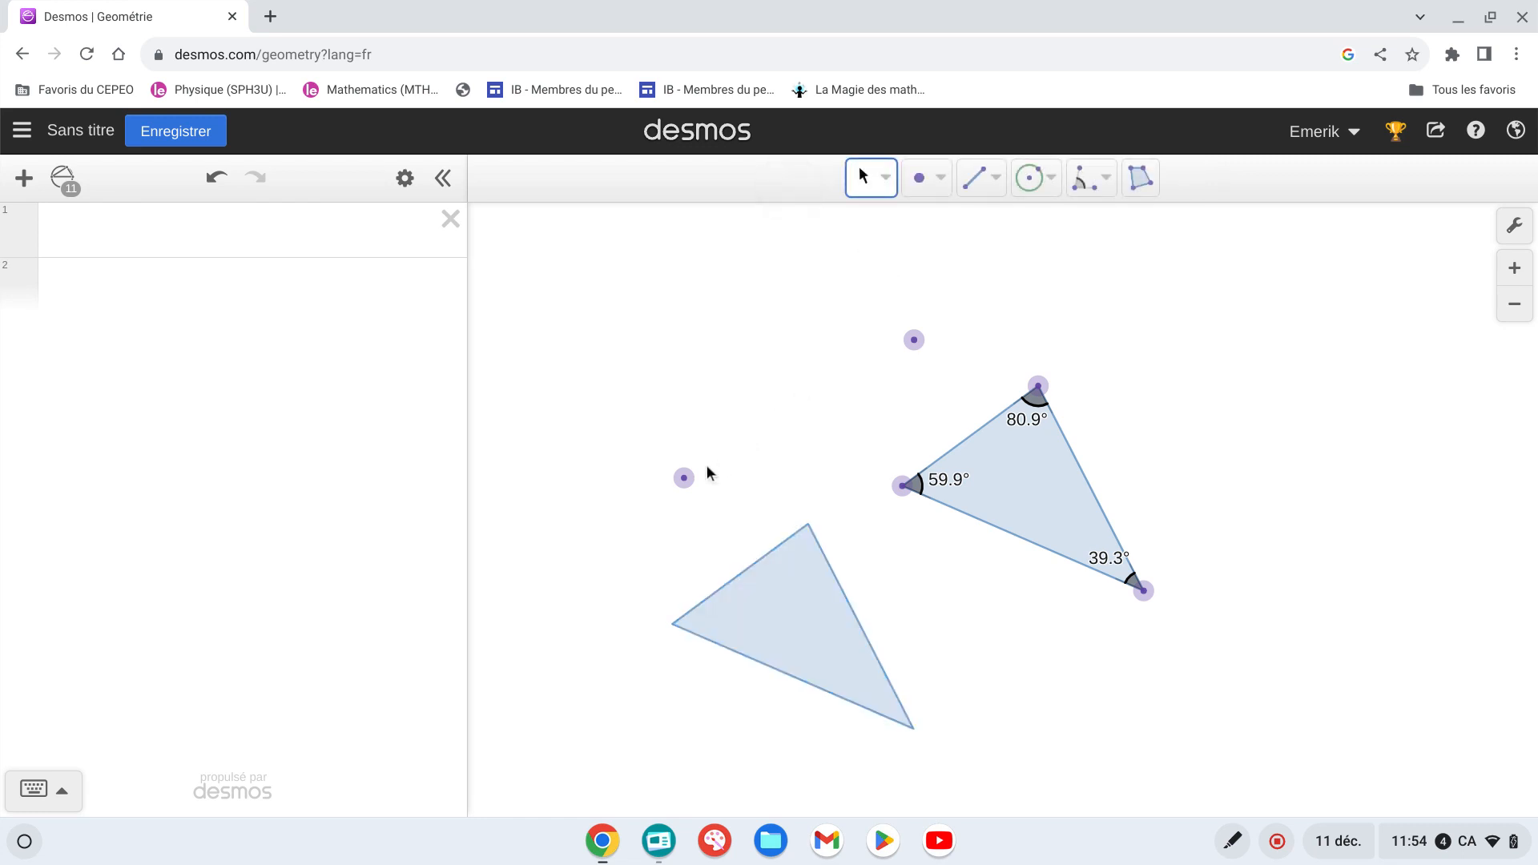
left_click_drag(685, 479, 626, 498)
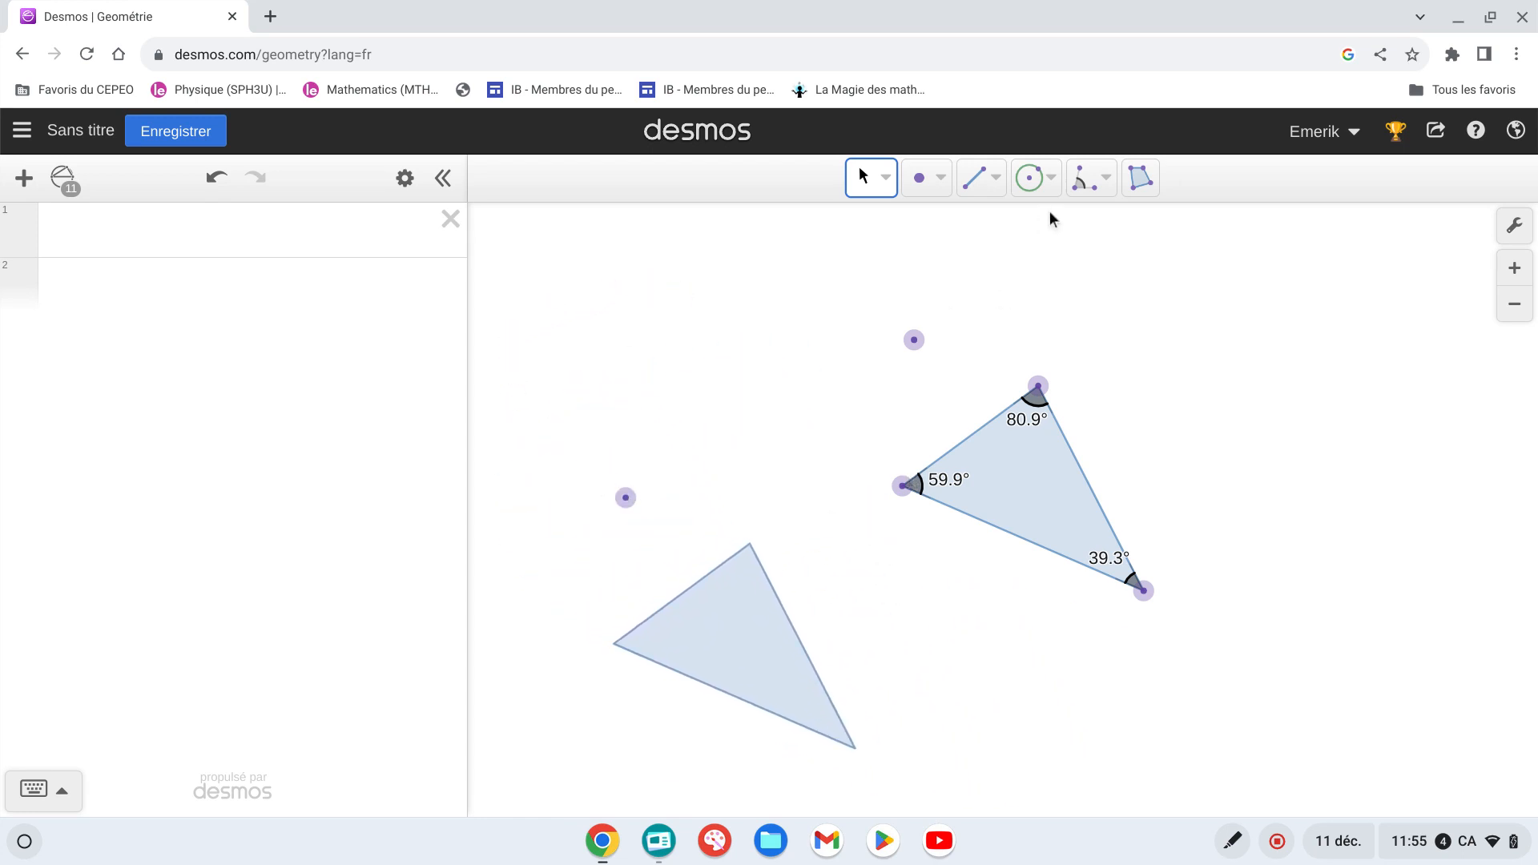
Step: Reflect the translated triangle over its own upper-left side
left_click(1034, 447)
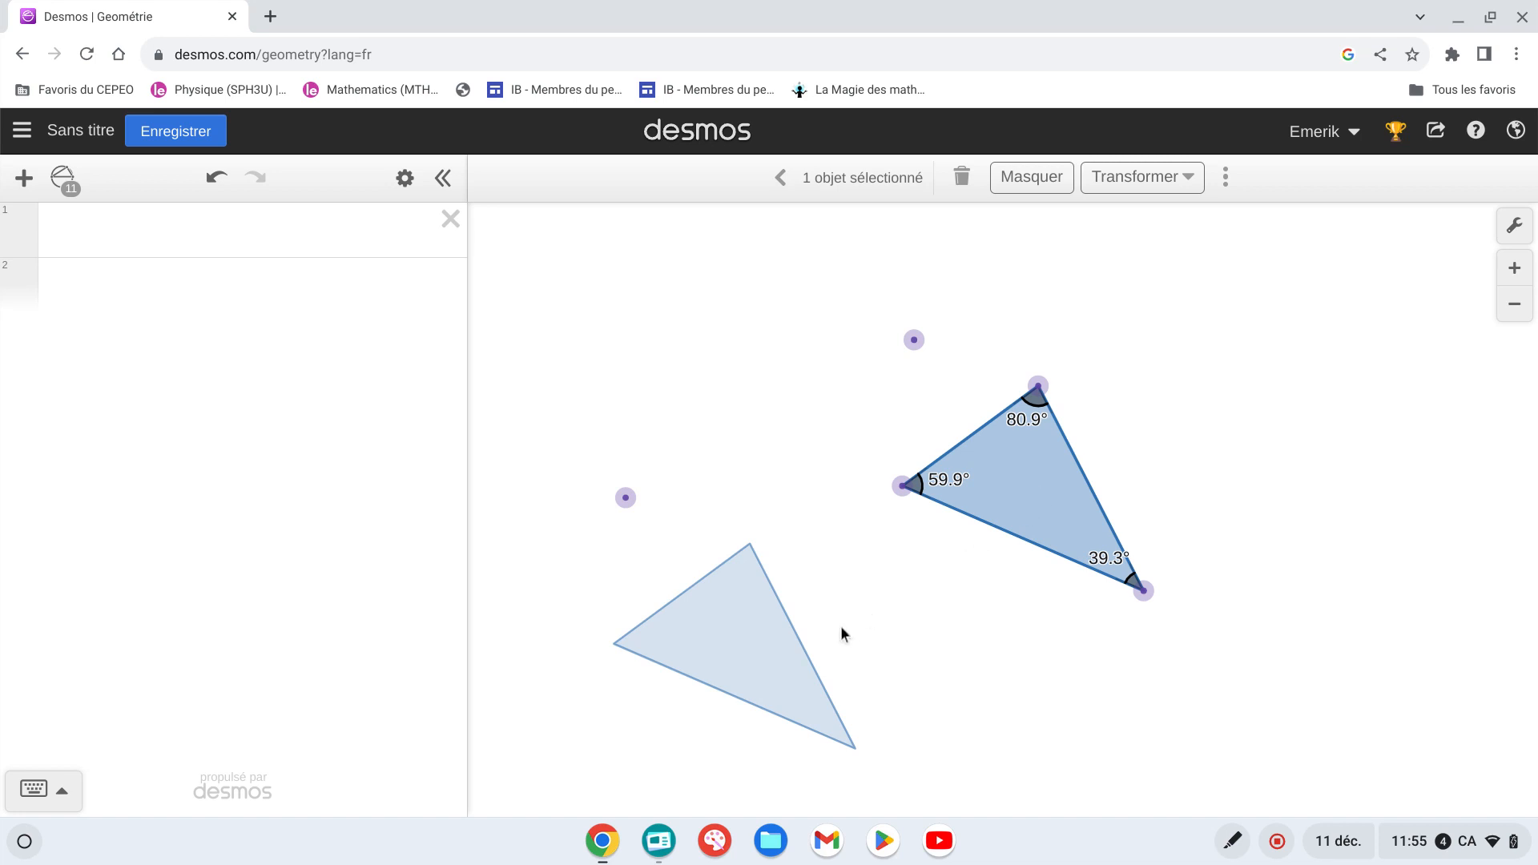
left_click(751, 651)
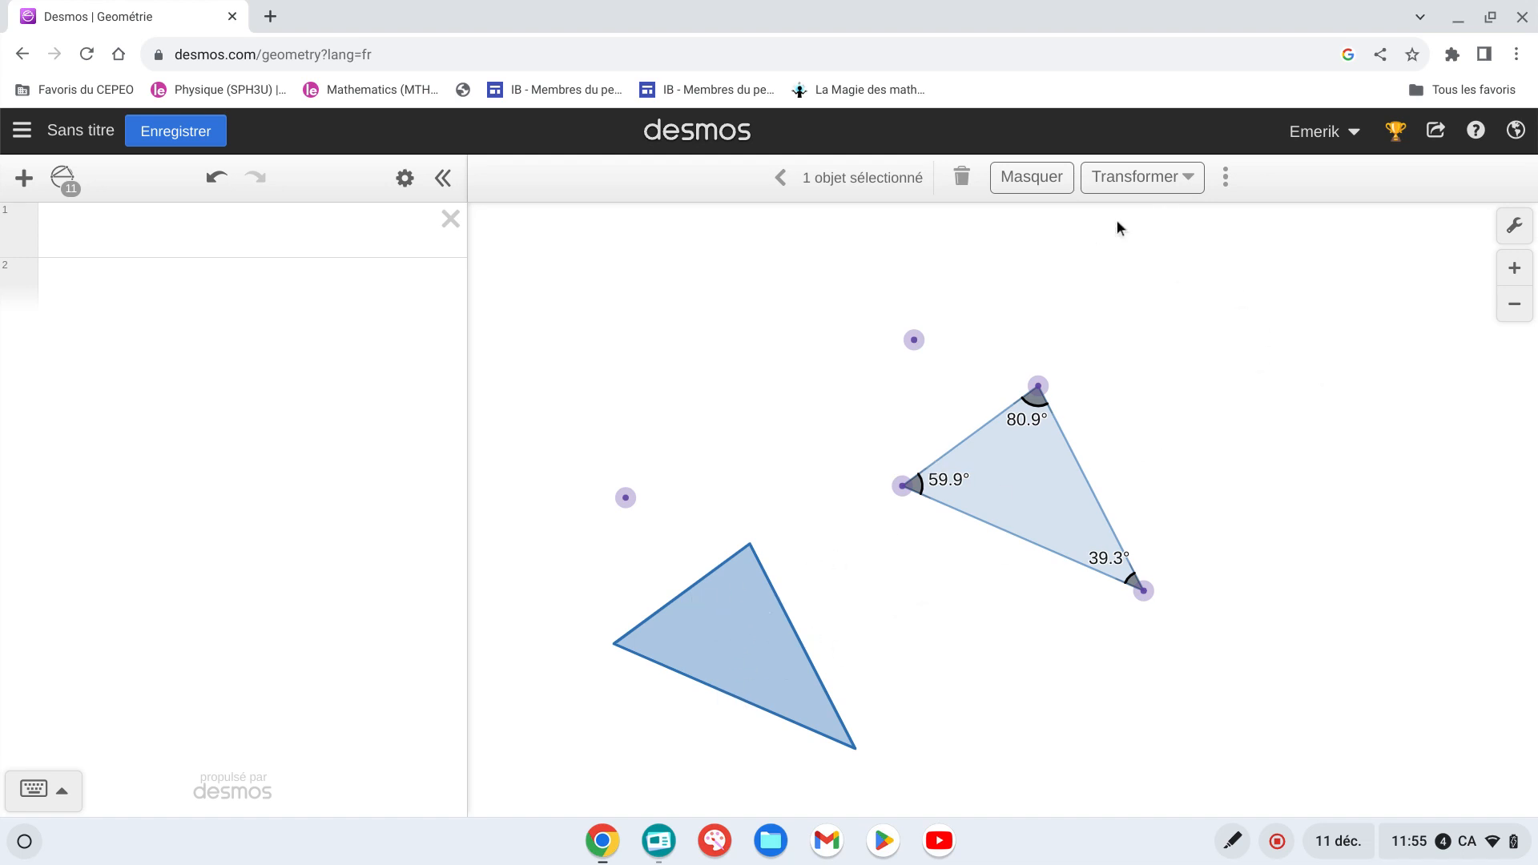
left_click(1161, 186)
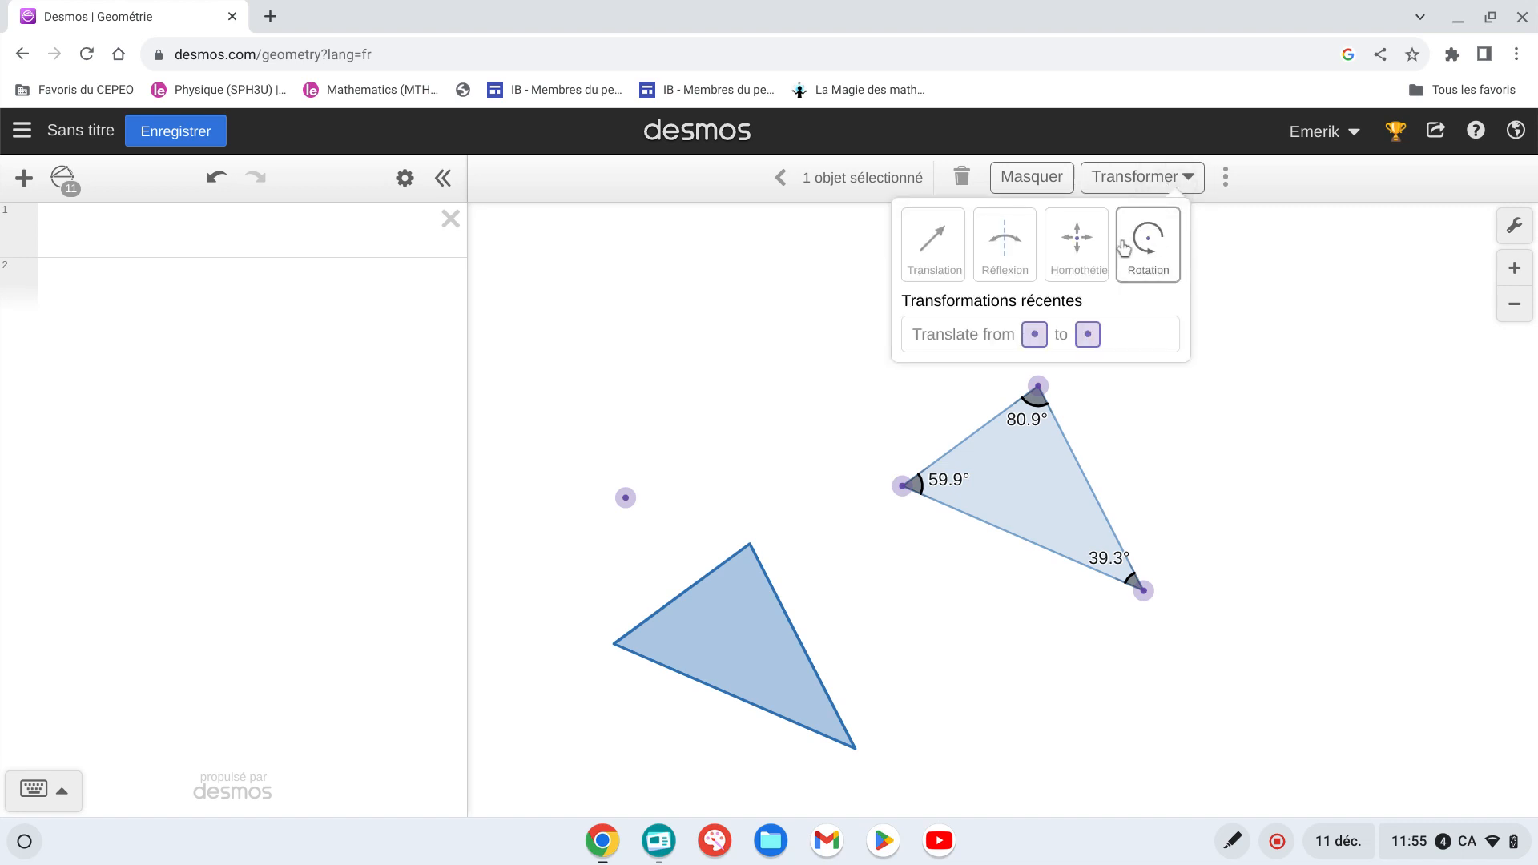
left_click(1005, 250)
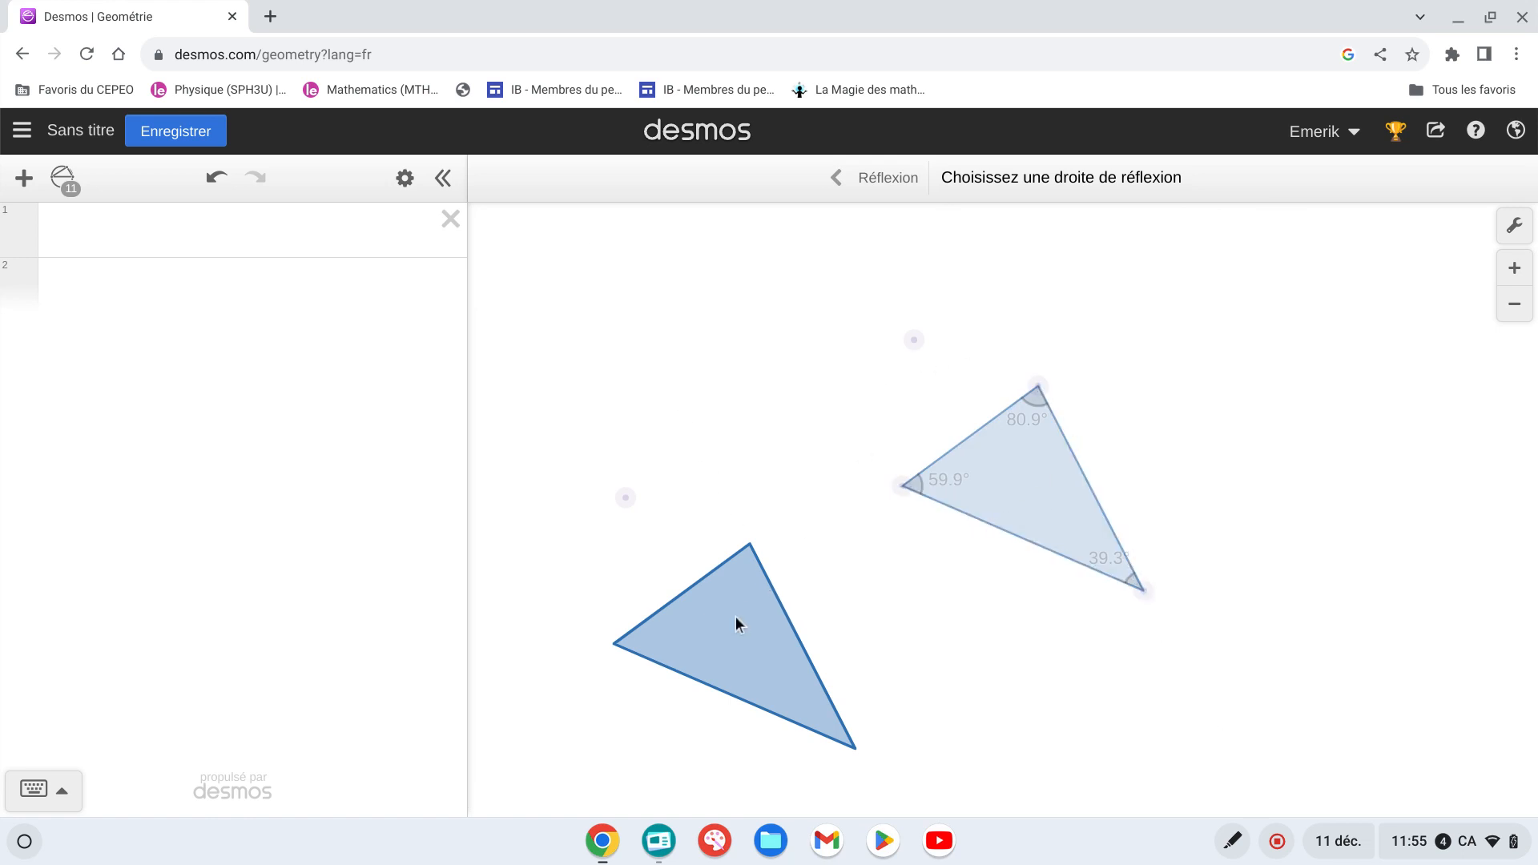
left_click(679, 603)
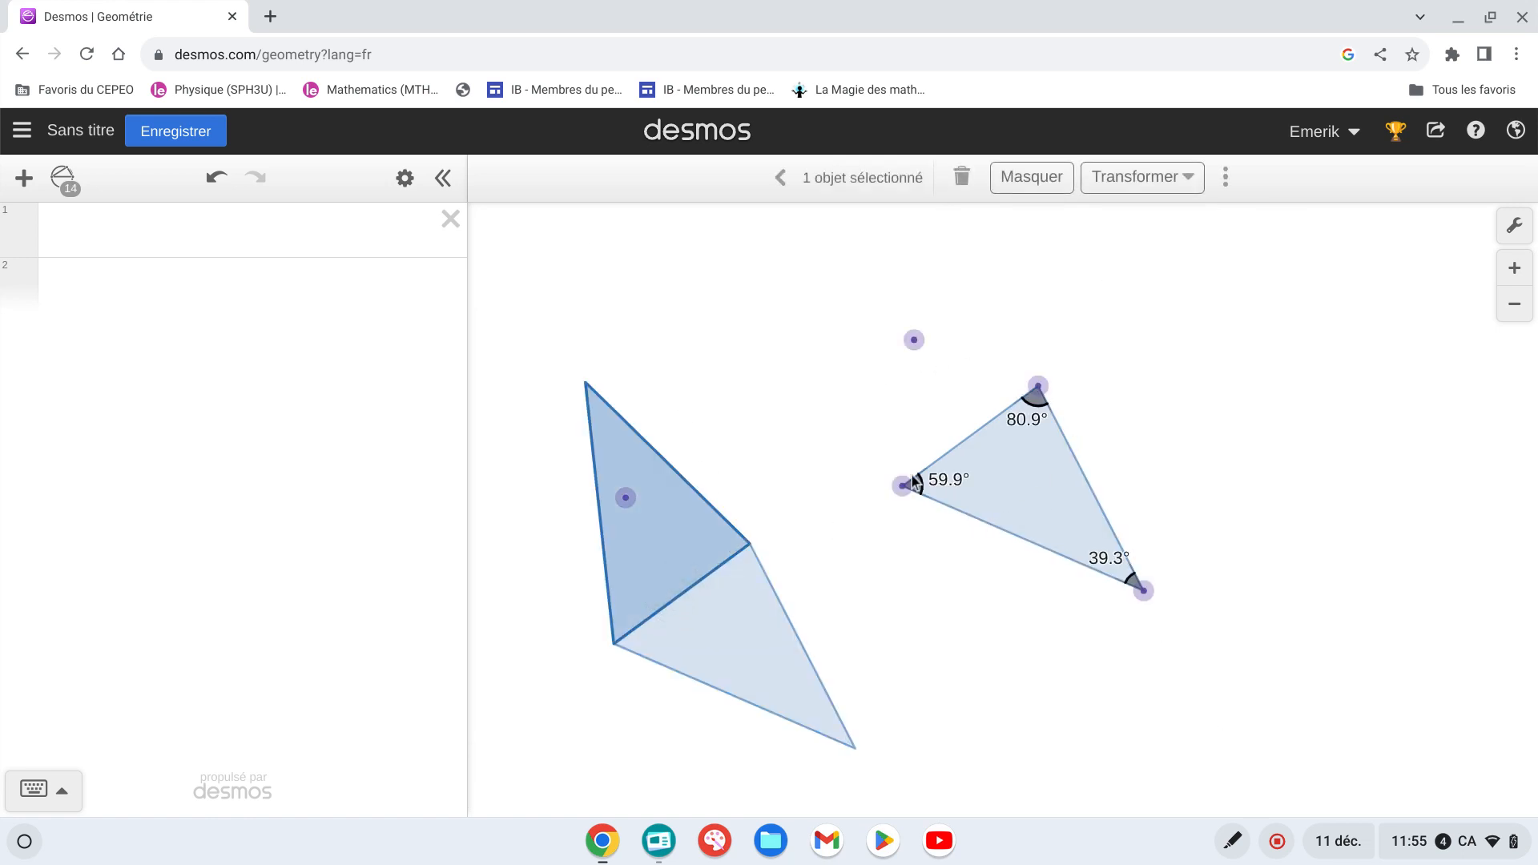
Step: Reshape the original triangle by moving its top and left vertices until the angles are about 43°, 110° and 28°
left_click(792, 188)
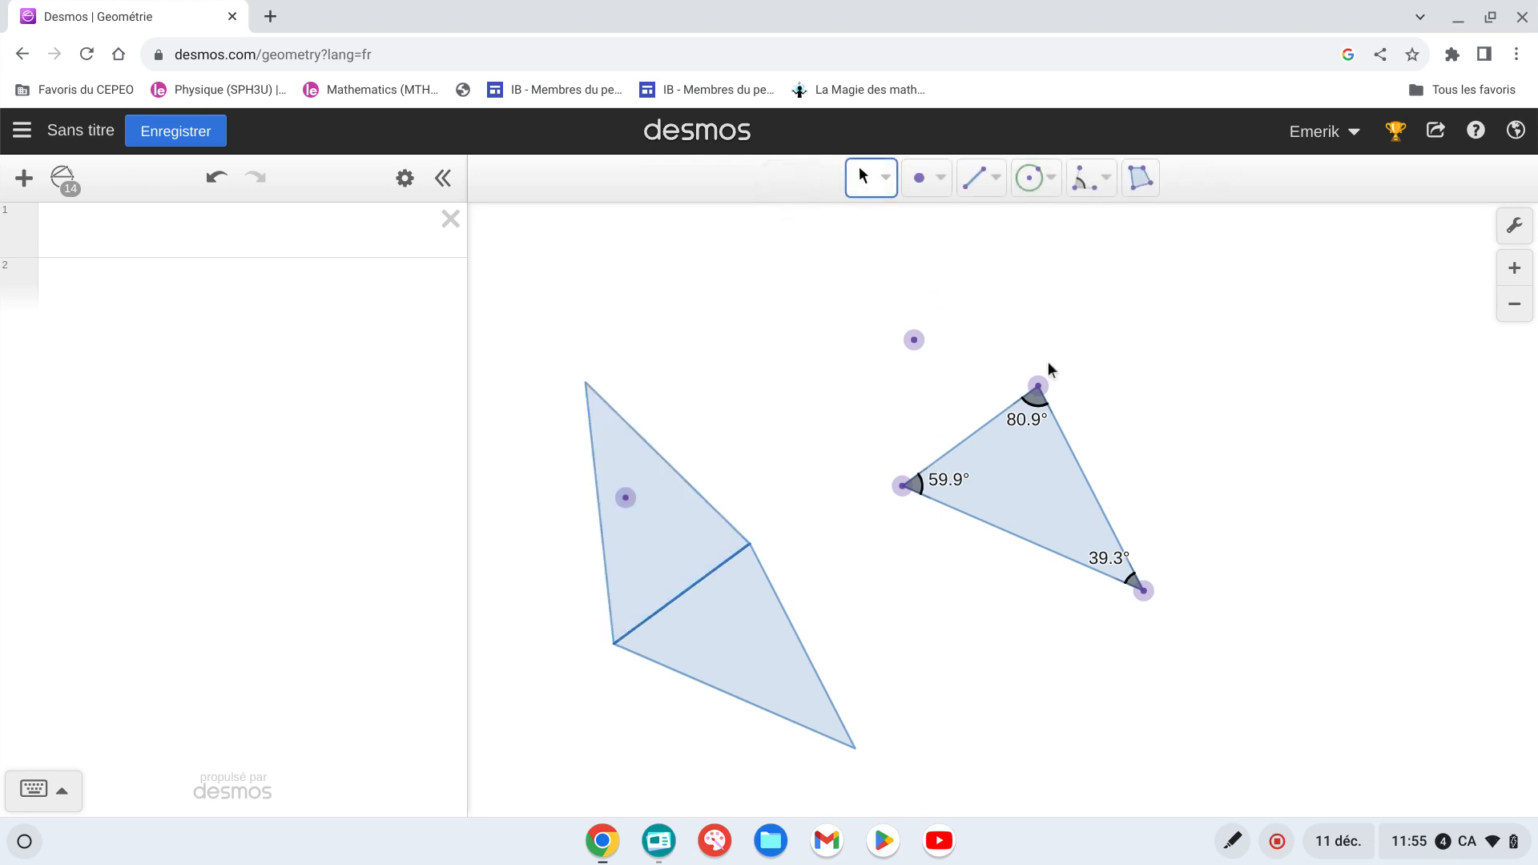
mouse_move(1038, 389)
left_mouse_down()
mouse_move(1007, 483)
mouse_move(1017, 401)
left_mouse_up()
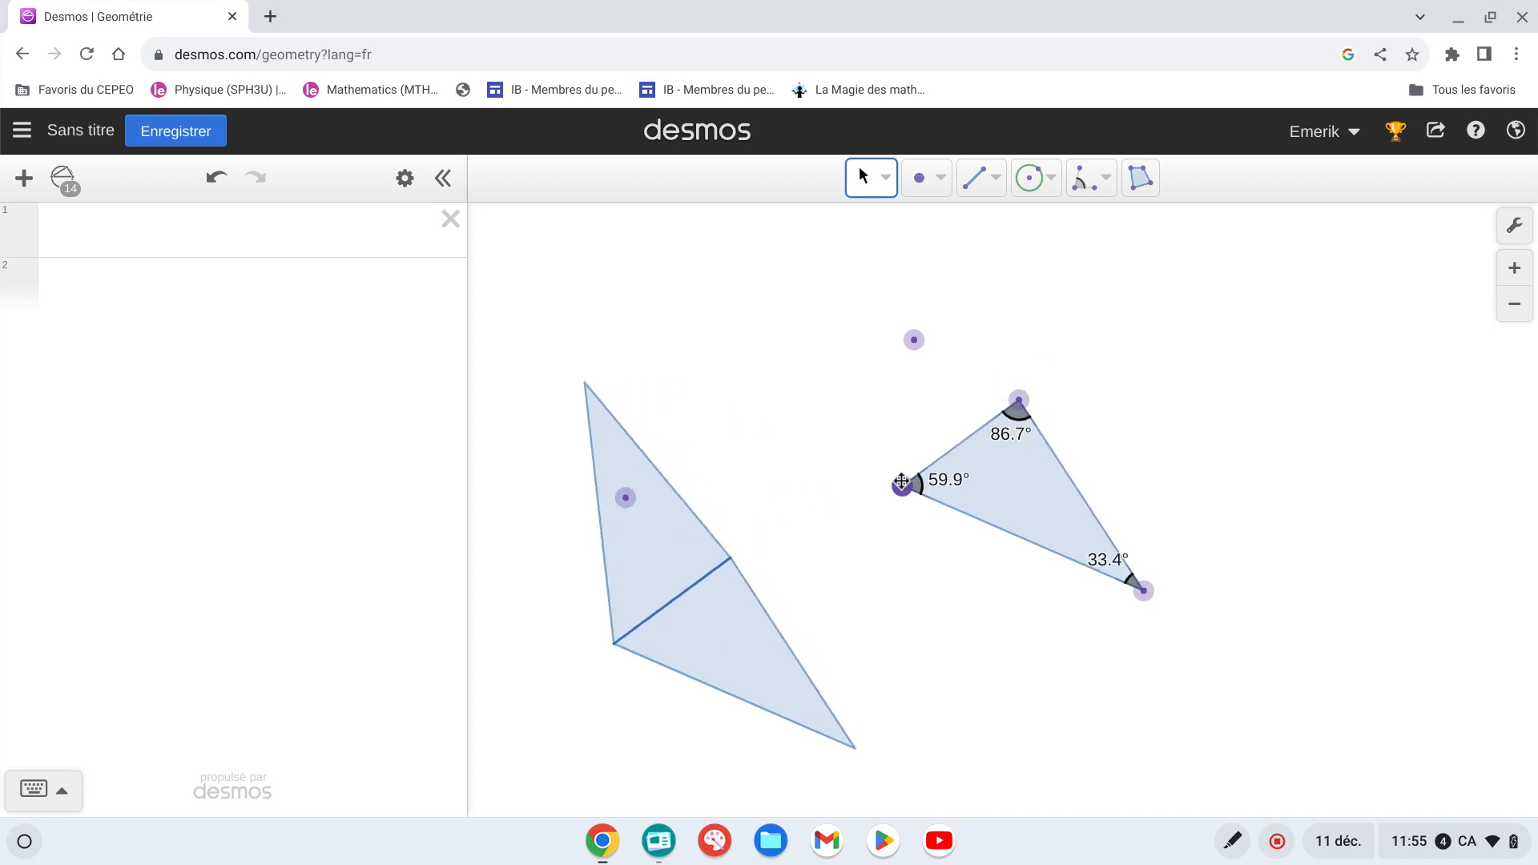
left_click_drag(901, 484, 869, 436)
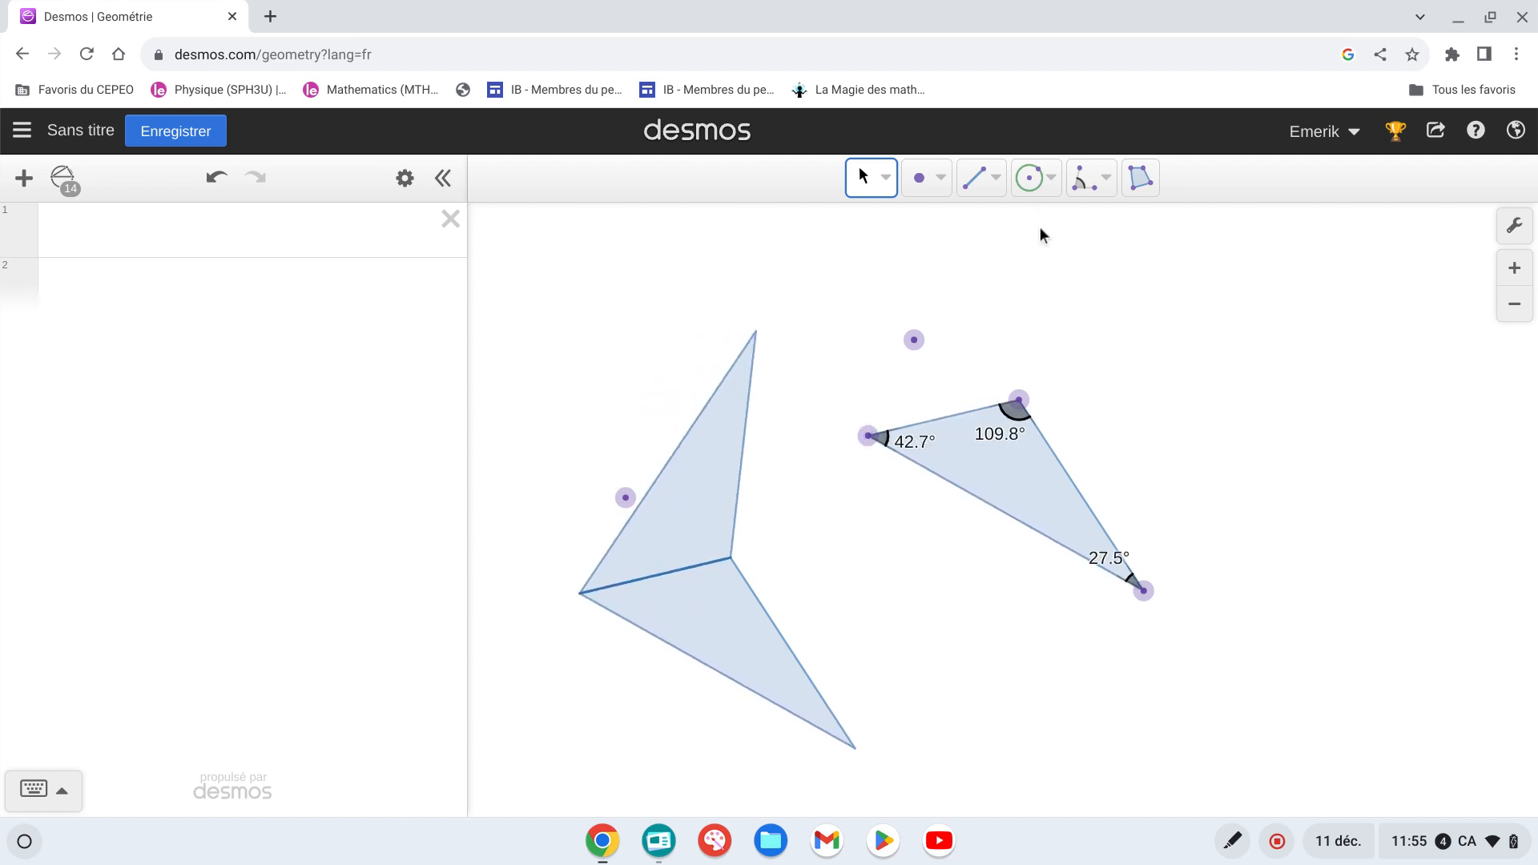
Step: Dilate the reflected triangle by a factor of 2 about a new centre point placed inside it
left_click(719, 433)
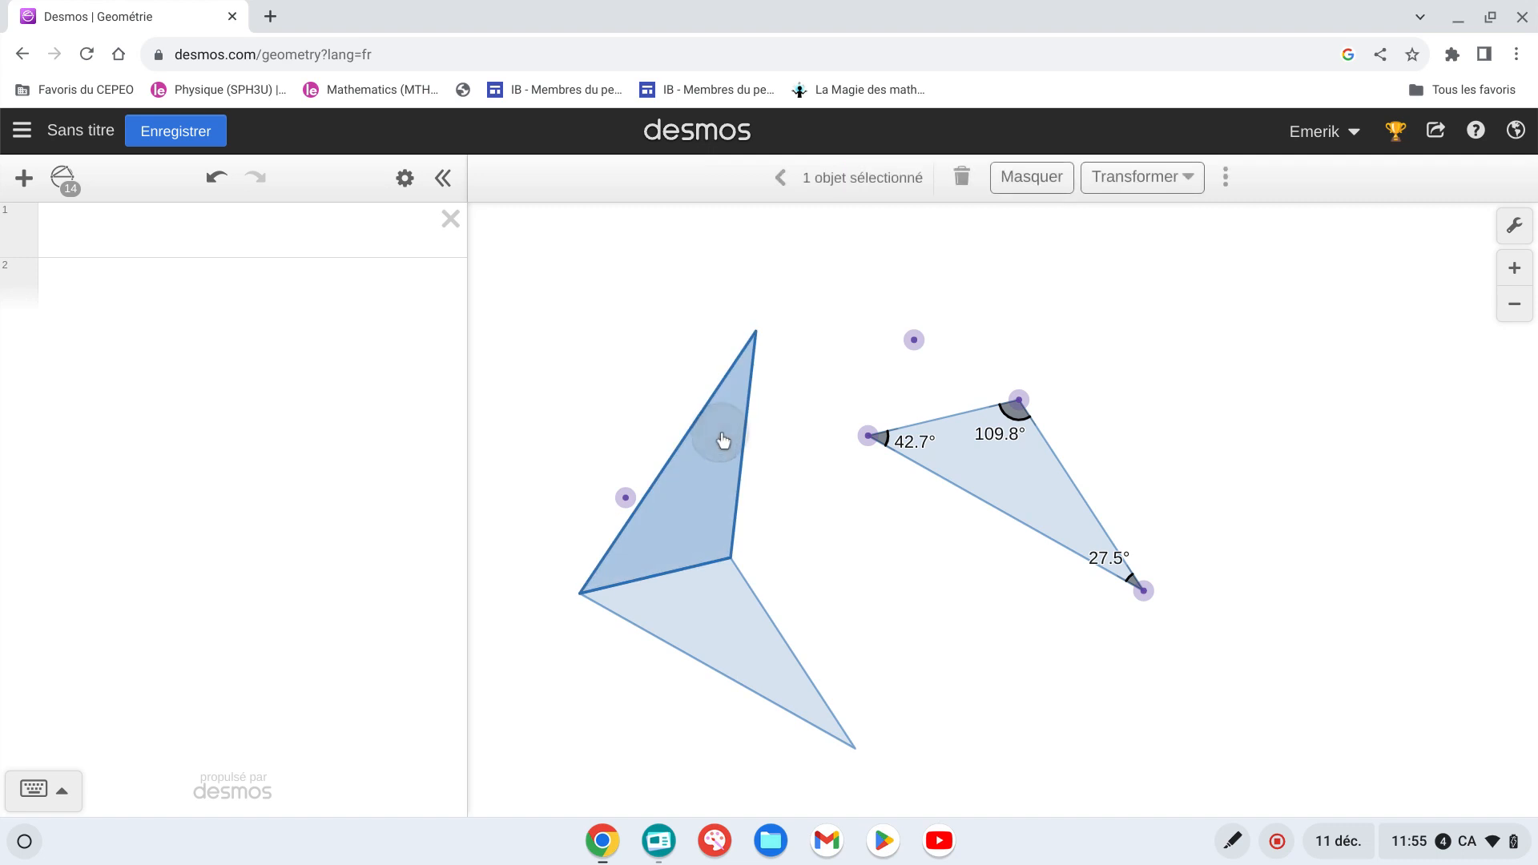
left_click(1188, 179)
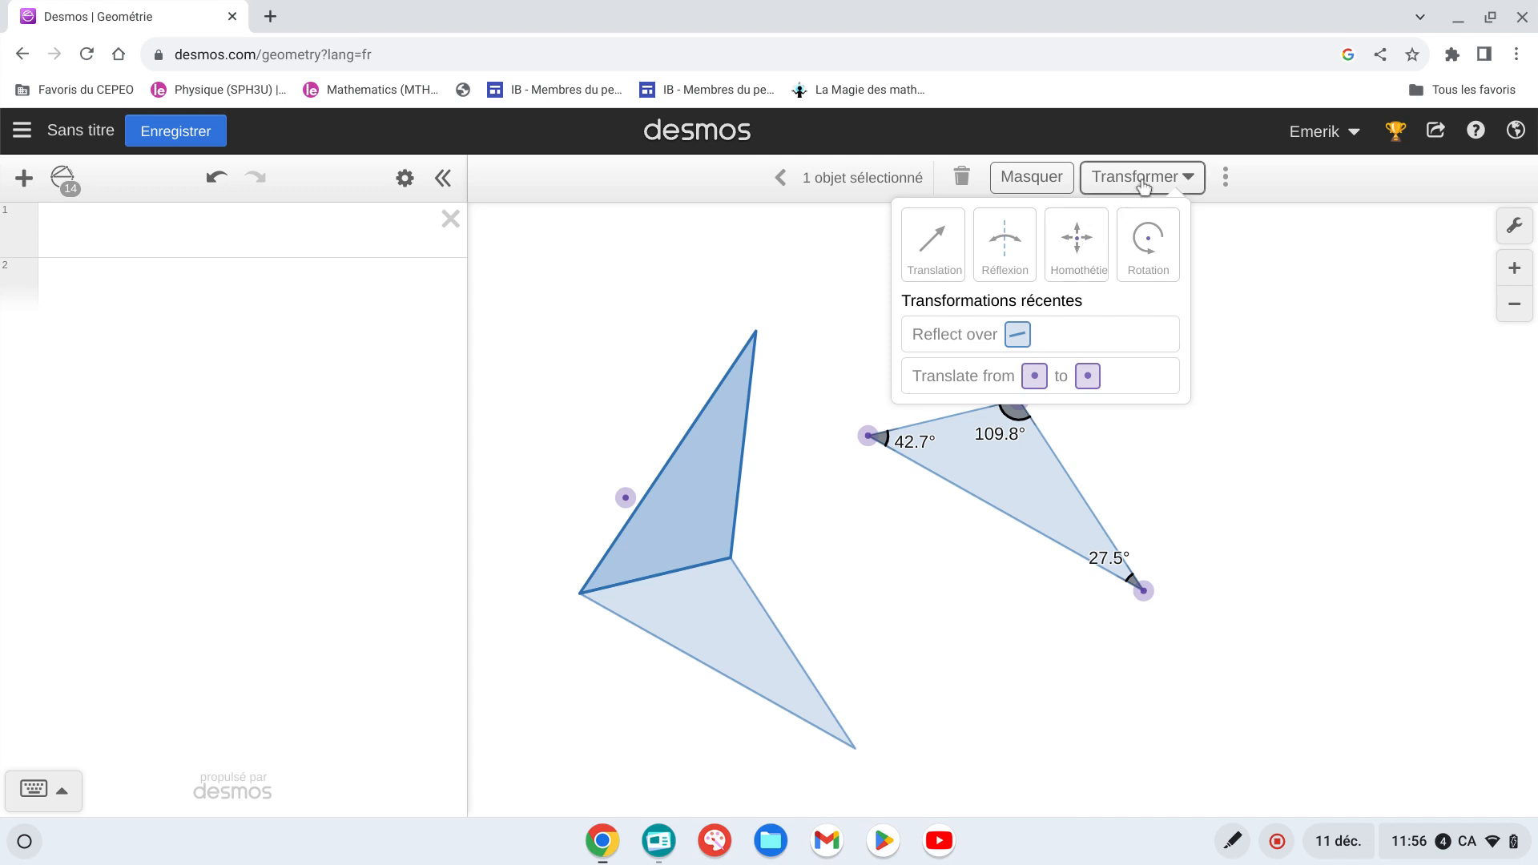
left_click(1075, 242)
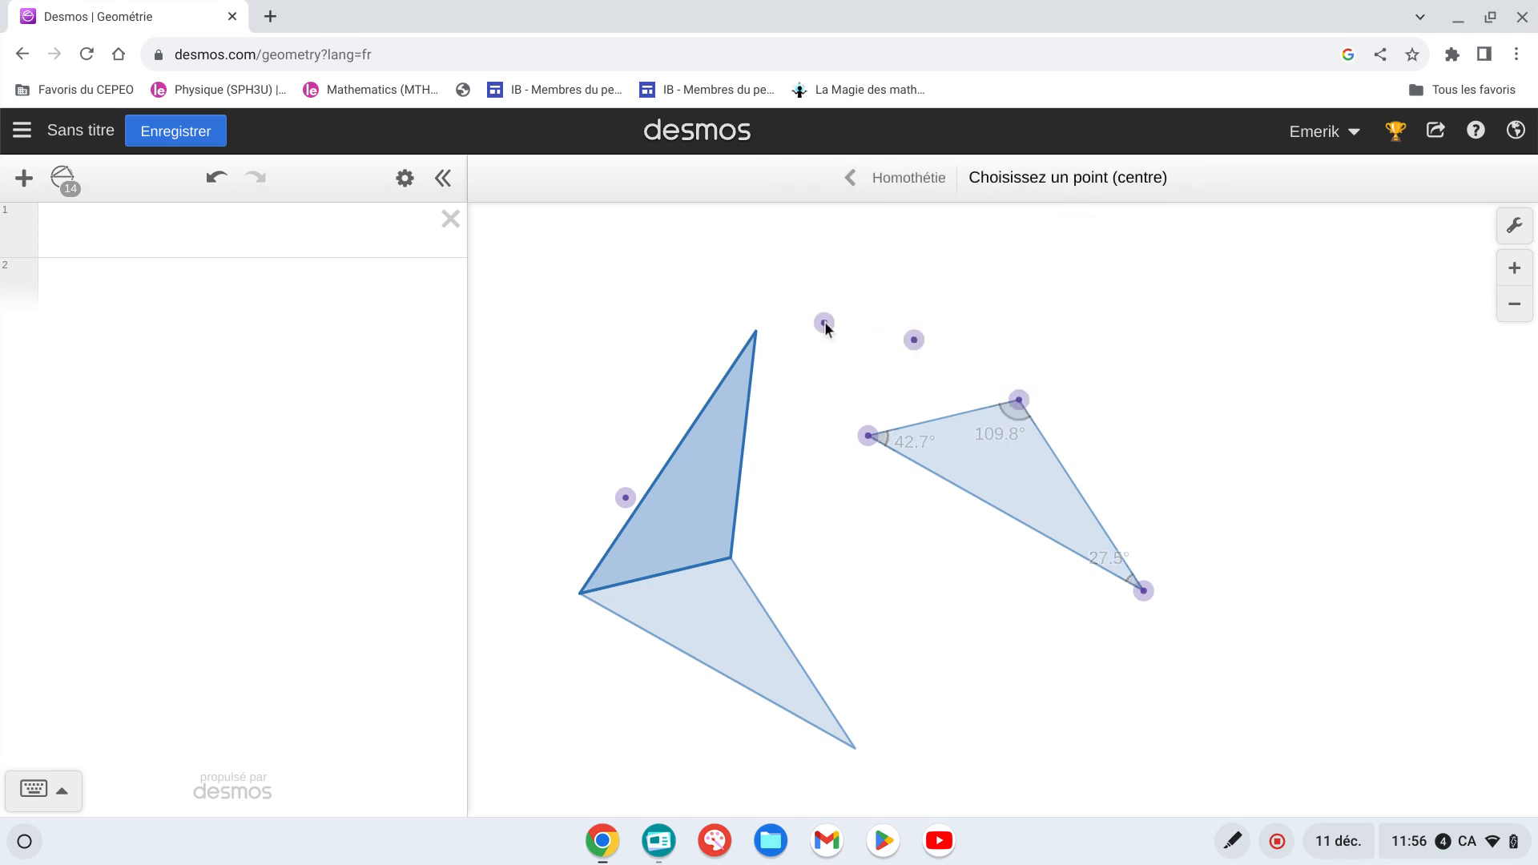
left_click(690, 502)
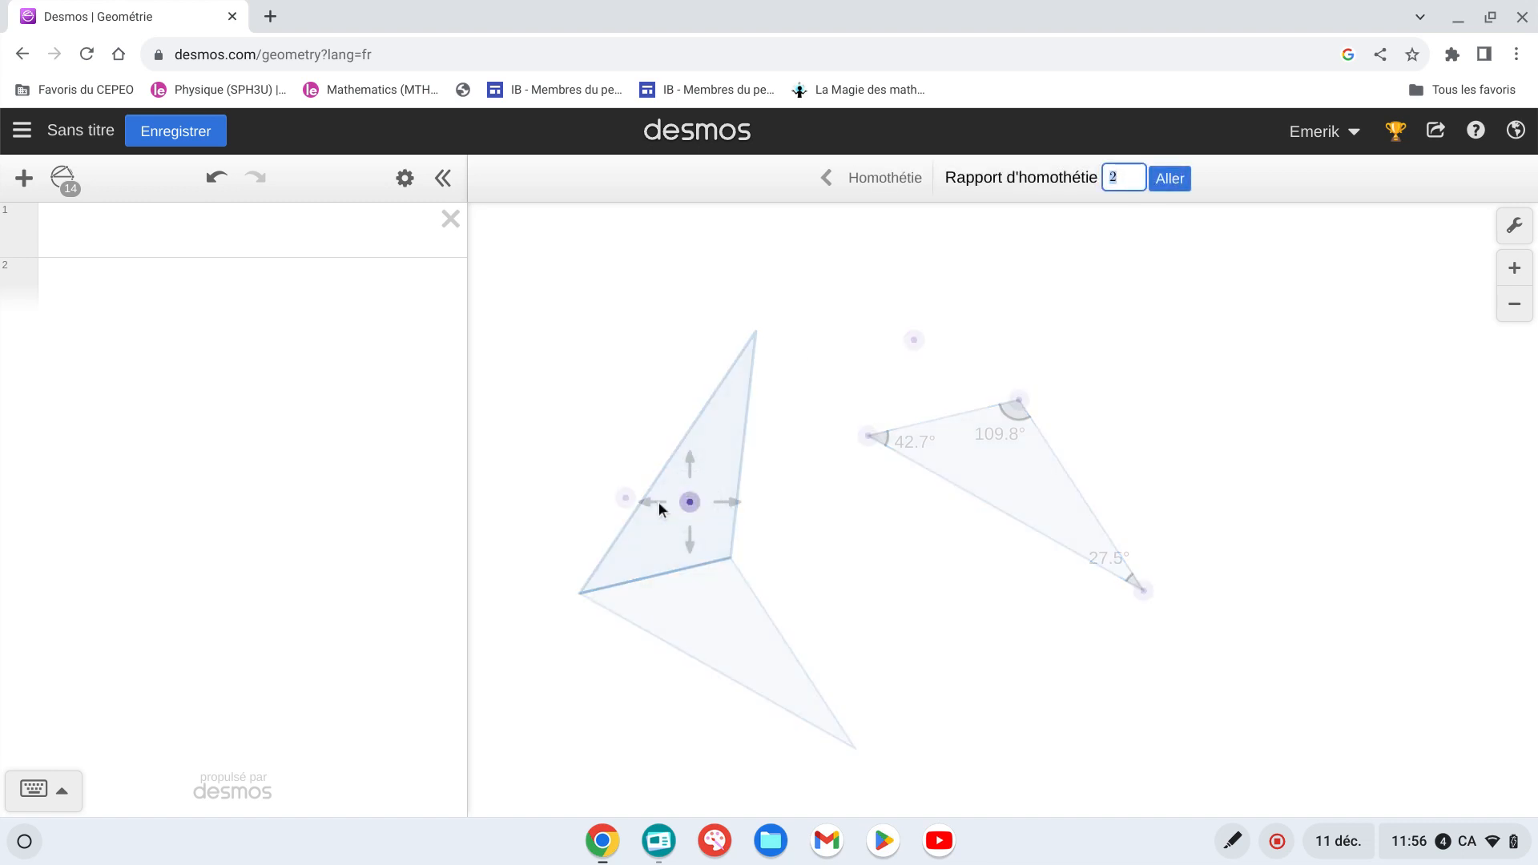
left_click(690, 502)
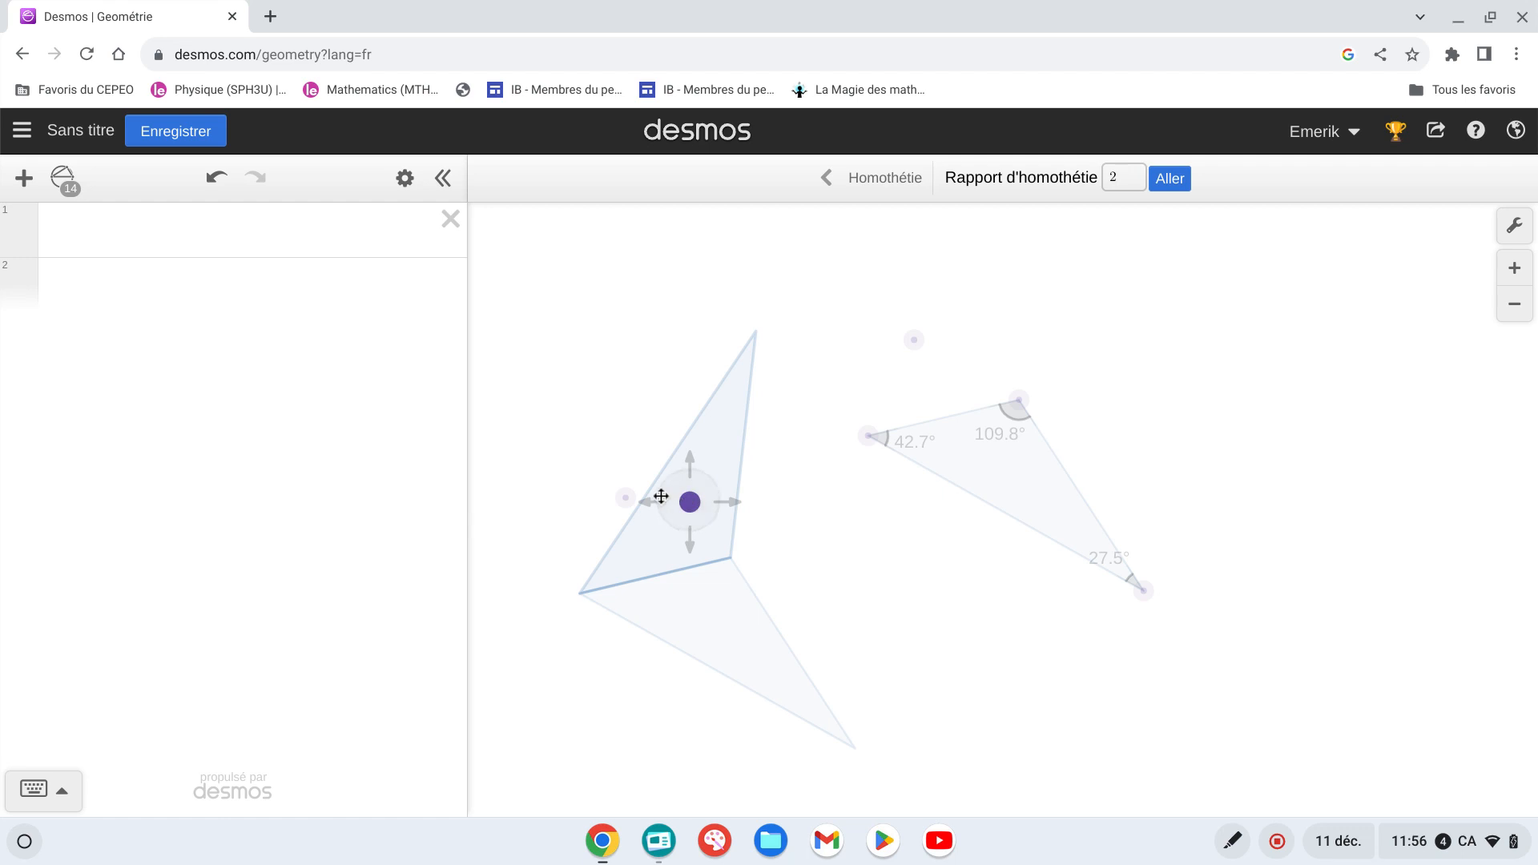
key("Return")
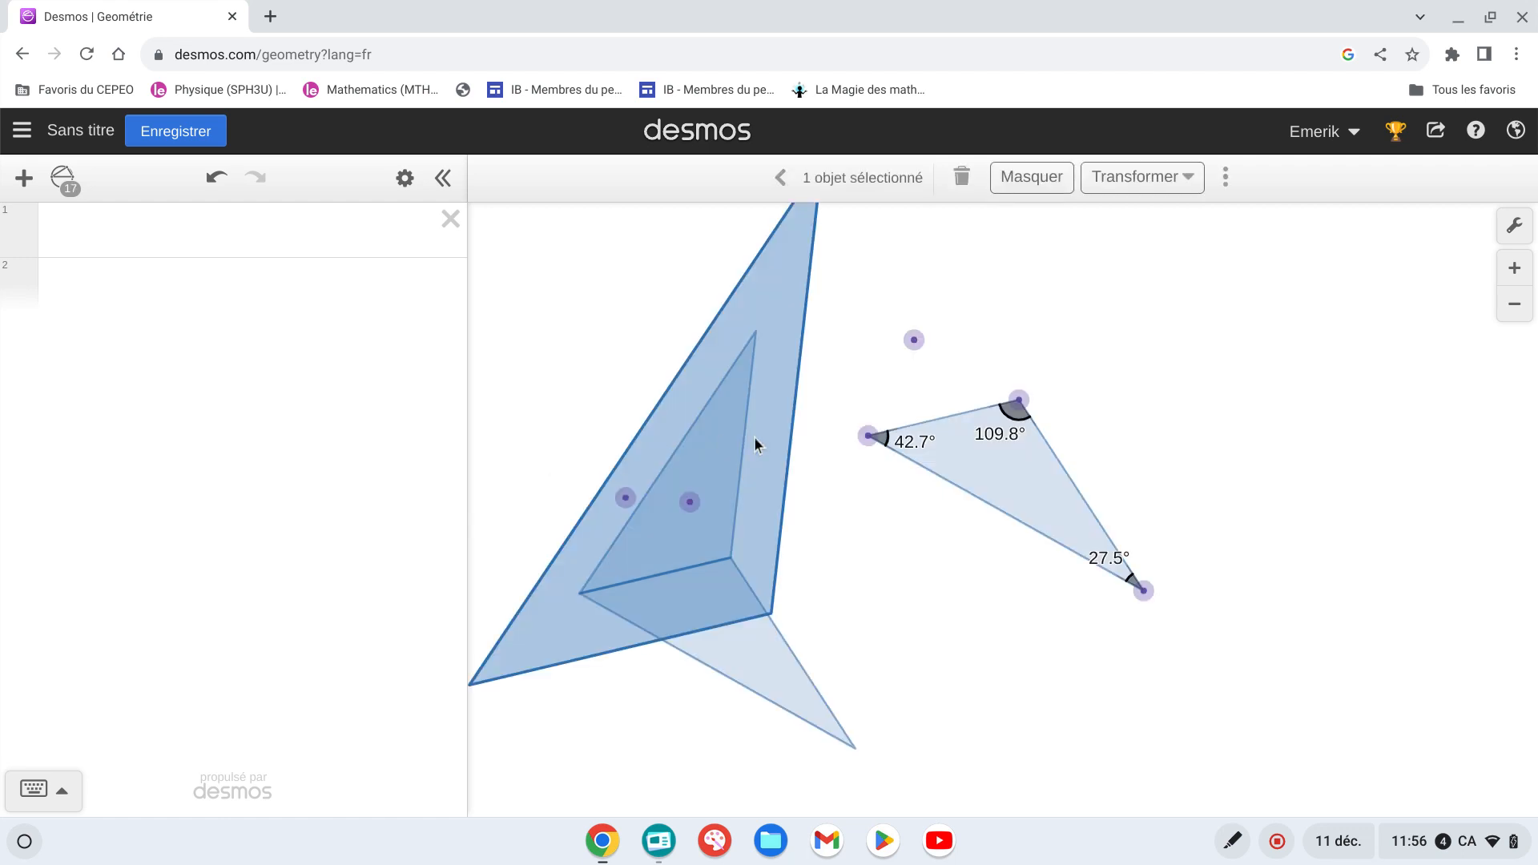
Step: Move the original triangle's left vertex slightly down until its angle is about 48°
left_click(782, 177)
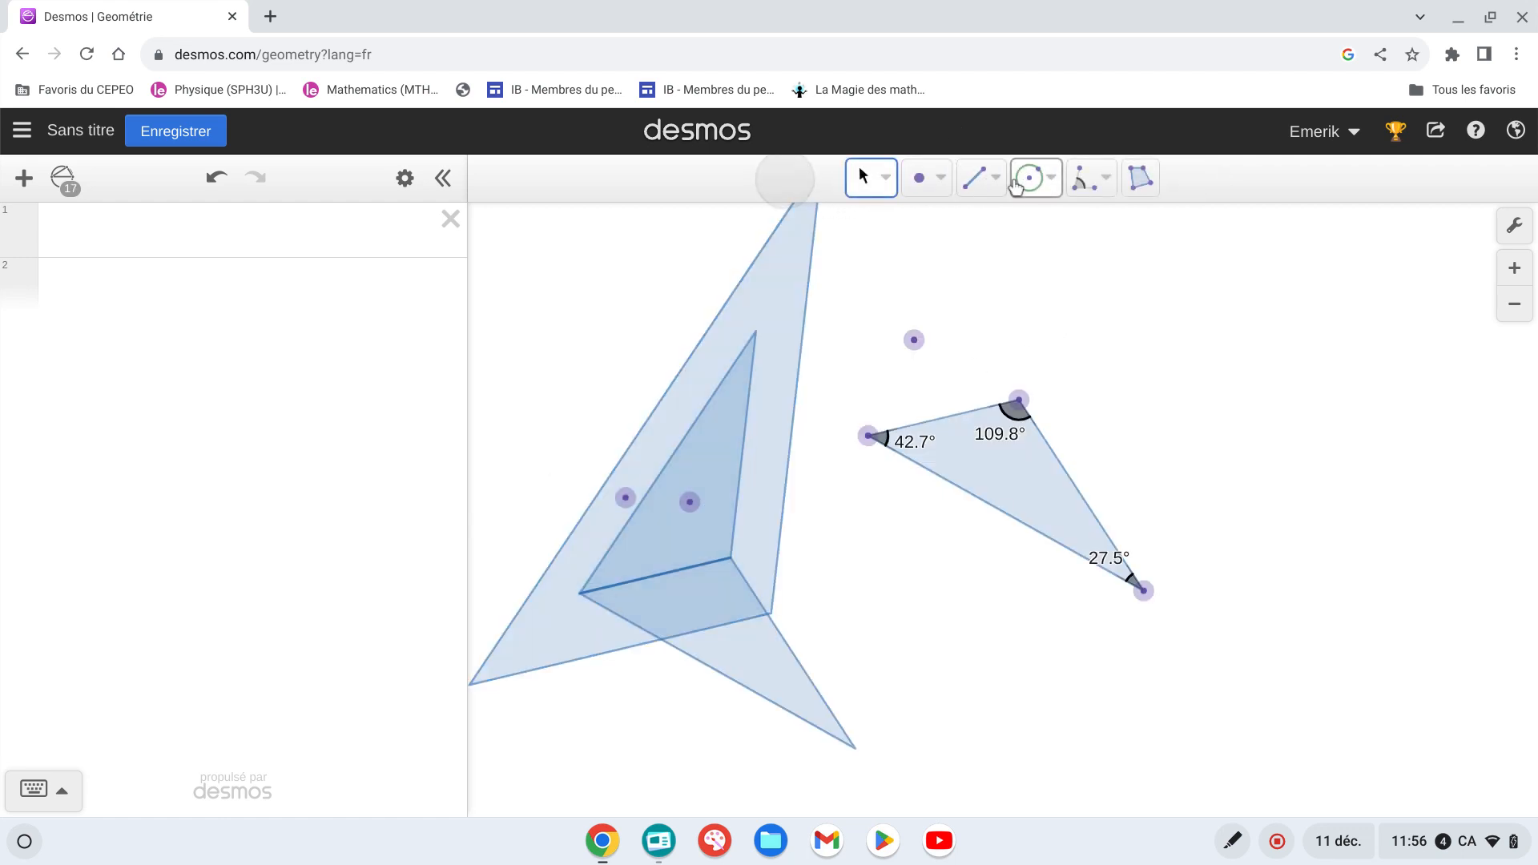
left_click(864, 434)
mouse_move(864, 434)
left_mouse_down()
mouse_move(937, 430)
mouse_move(982, 450)
mouse_move(947, 478)
mouse_move(884, 443)
mouse_move(1012, 357)
mouse_move(882, 366)
mouse_move(941, 446)
mouse_move(978, 467)
mouse_move(882, 478)
mouse_move(872, 457)
left_mouse_up()
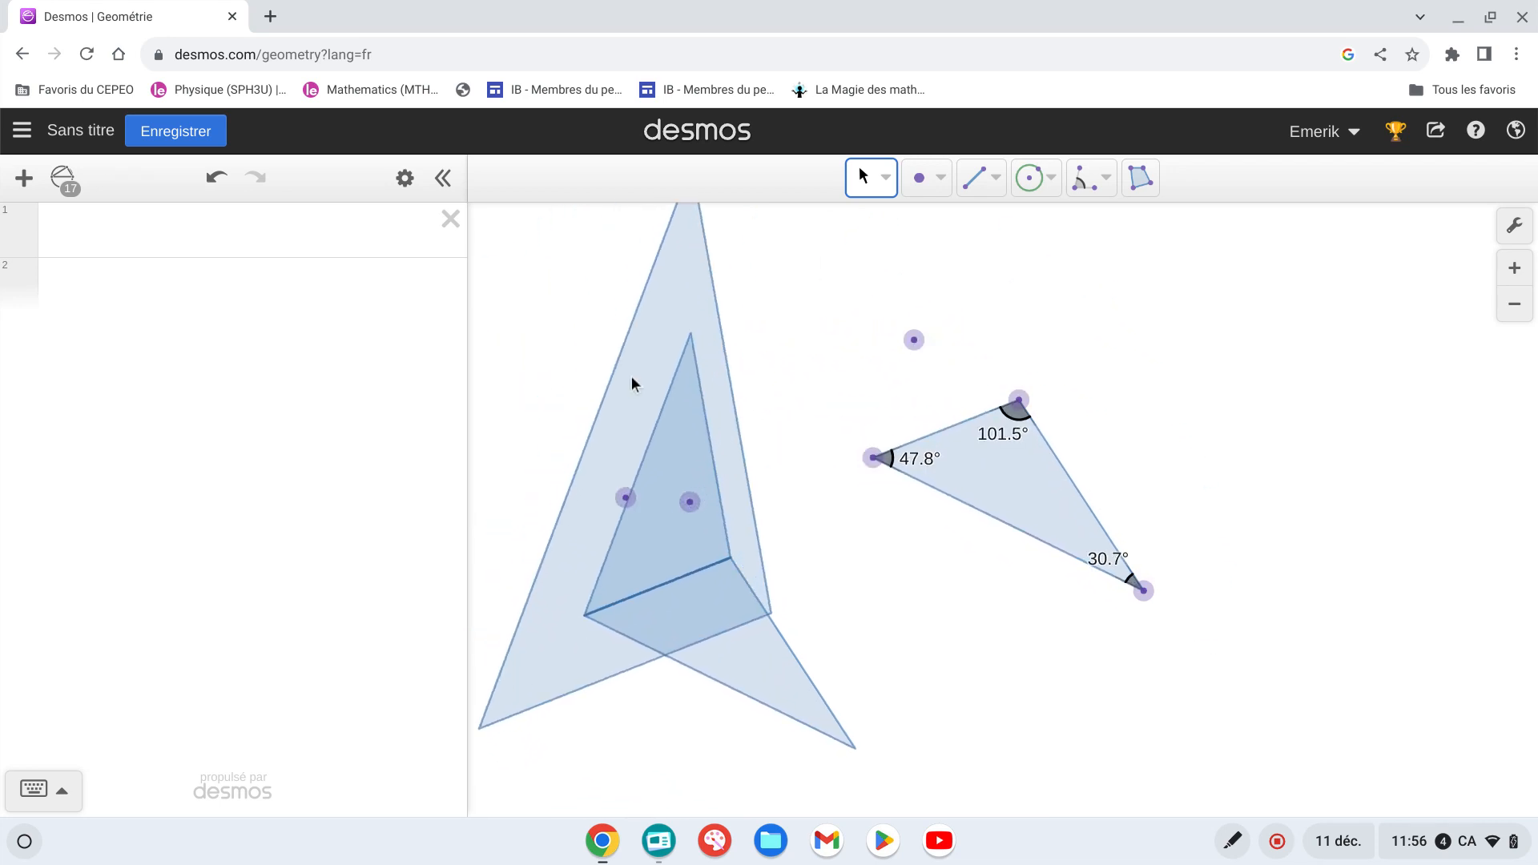
Step: Clear the whole construction and draw a new triangle with the Polygon tool in the middle of the canvas
left_click(405, 178)
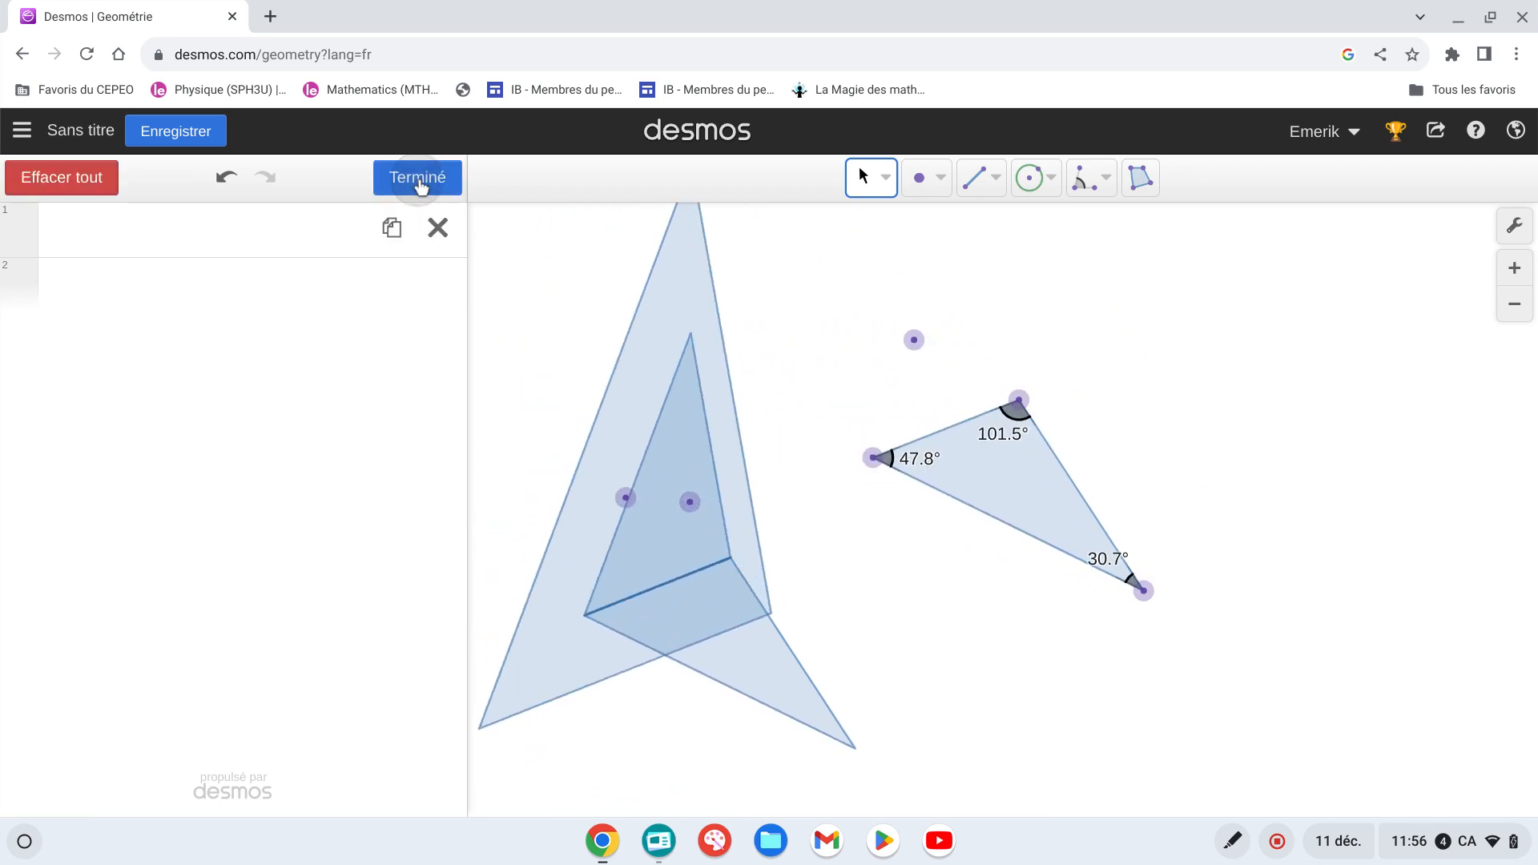
left_click(102, 184)
left_click(1146, 182)
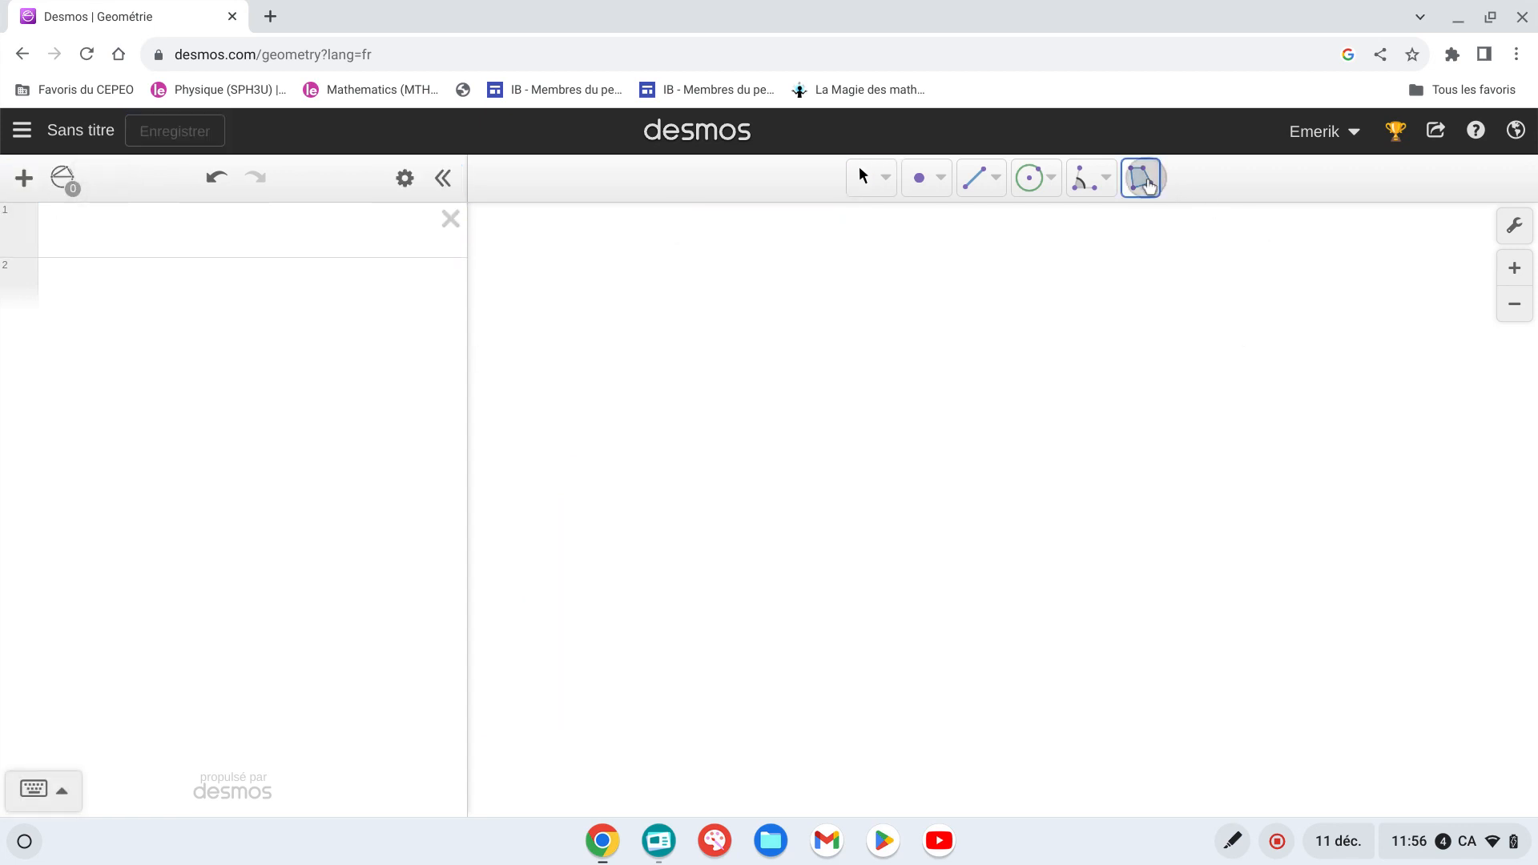
left_click(810, 384)
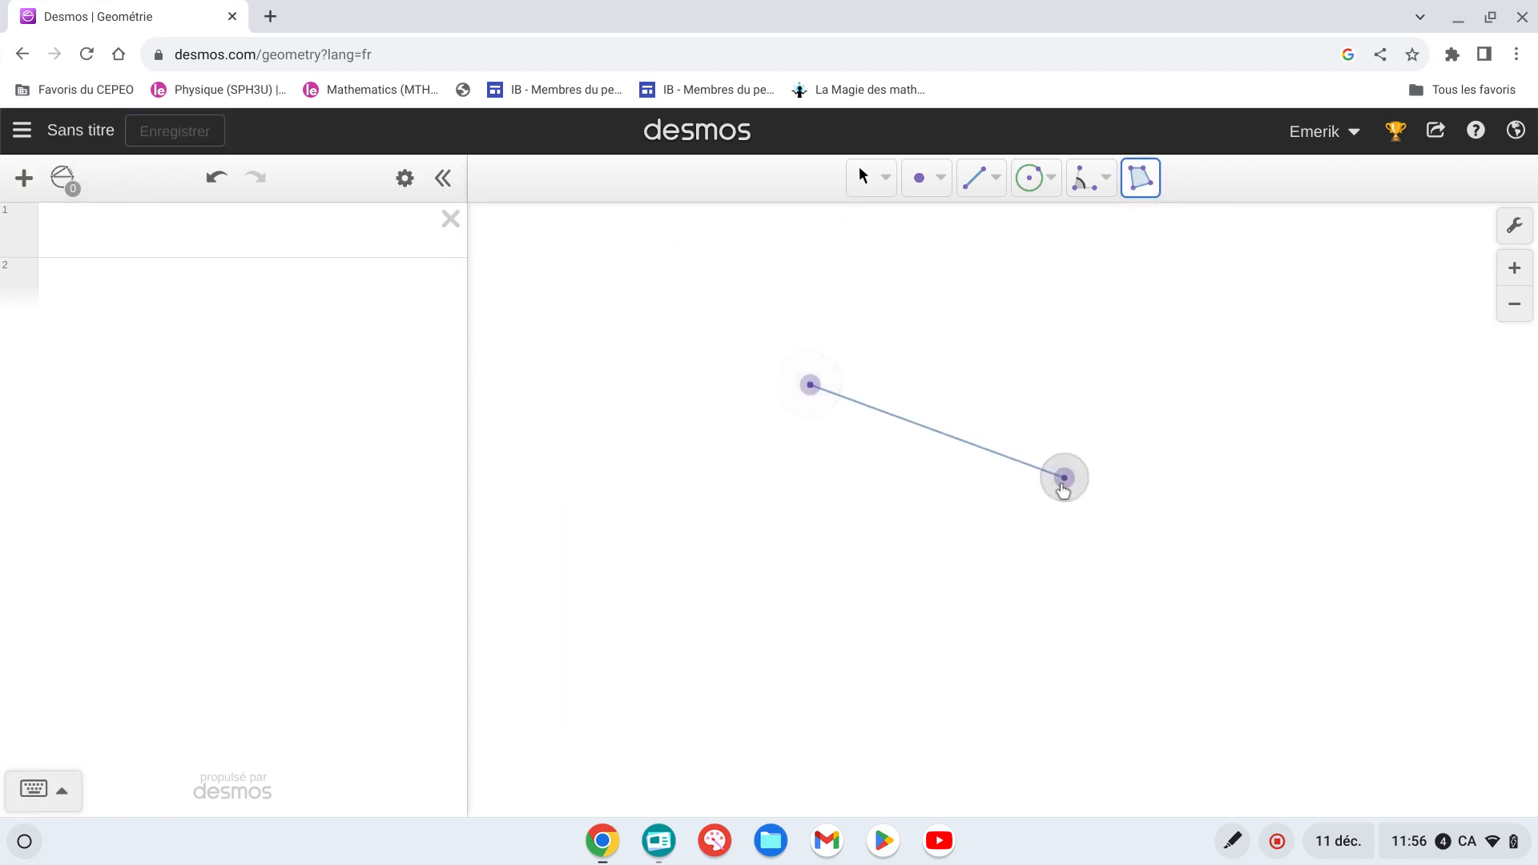
left_click(1064, 479)
left_click(968, 584)
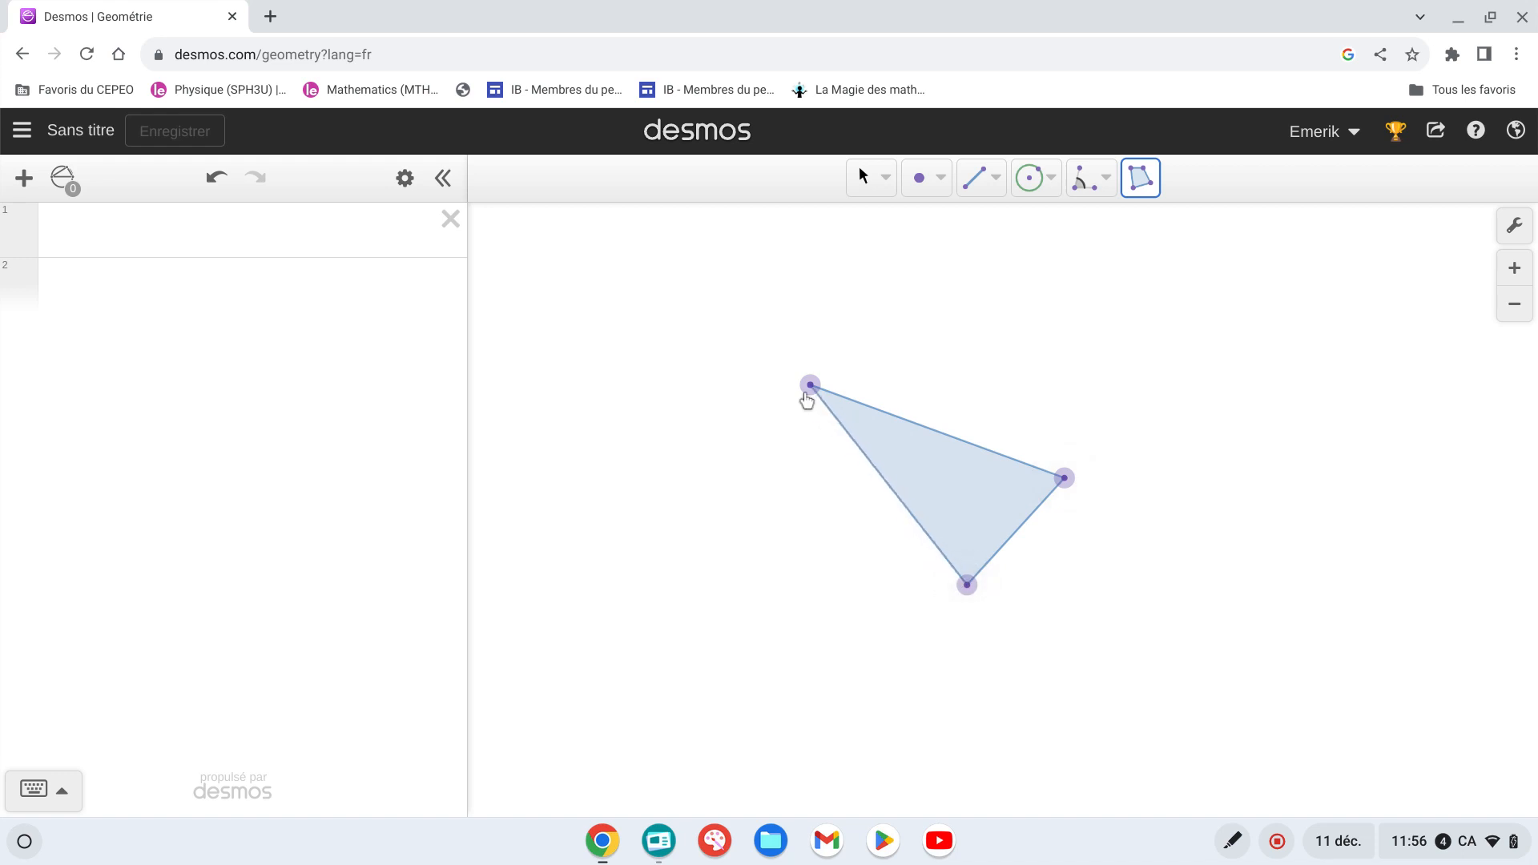
left_click(809, 386)
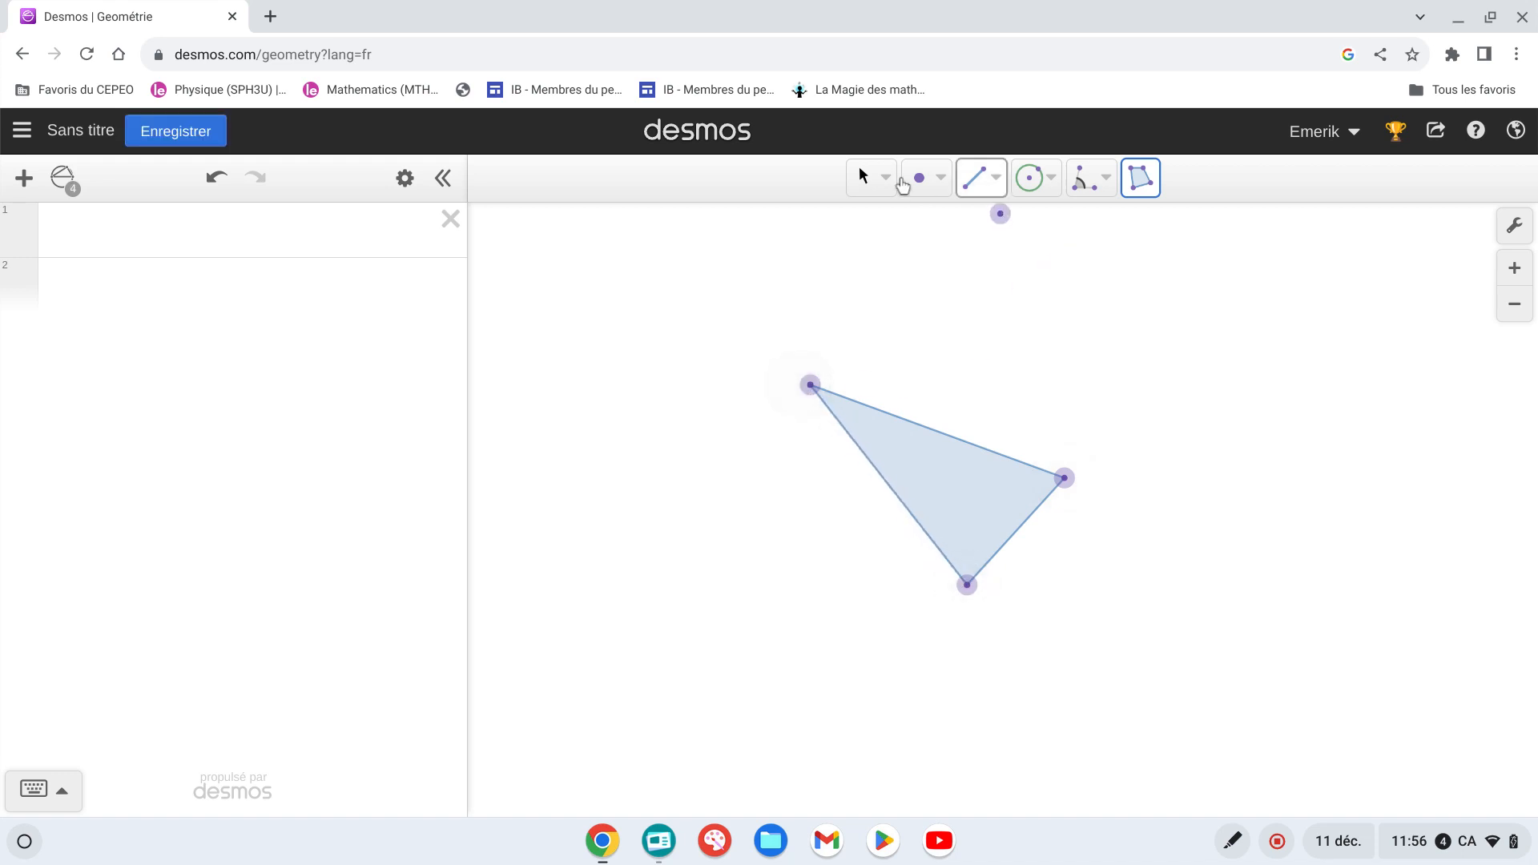
Step: Rotate the triangle by 180° about its lowest vertex
left_click(863, 176)
left_click(934, 467)
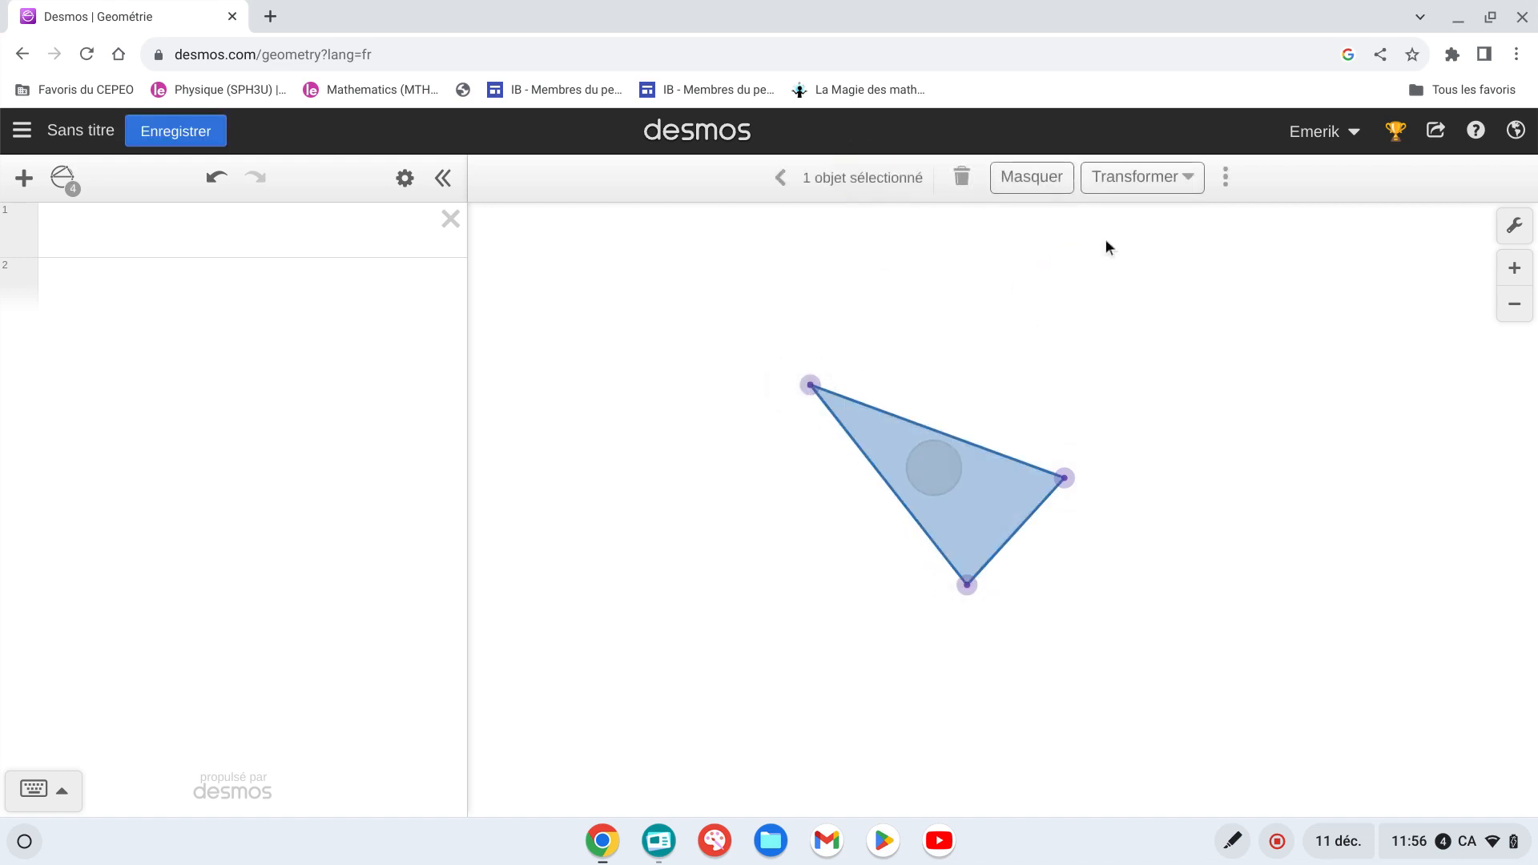
left_click(1142, 177)
left_click(1149, 242)
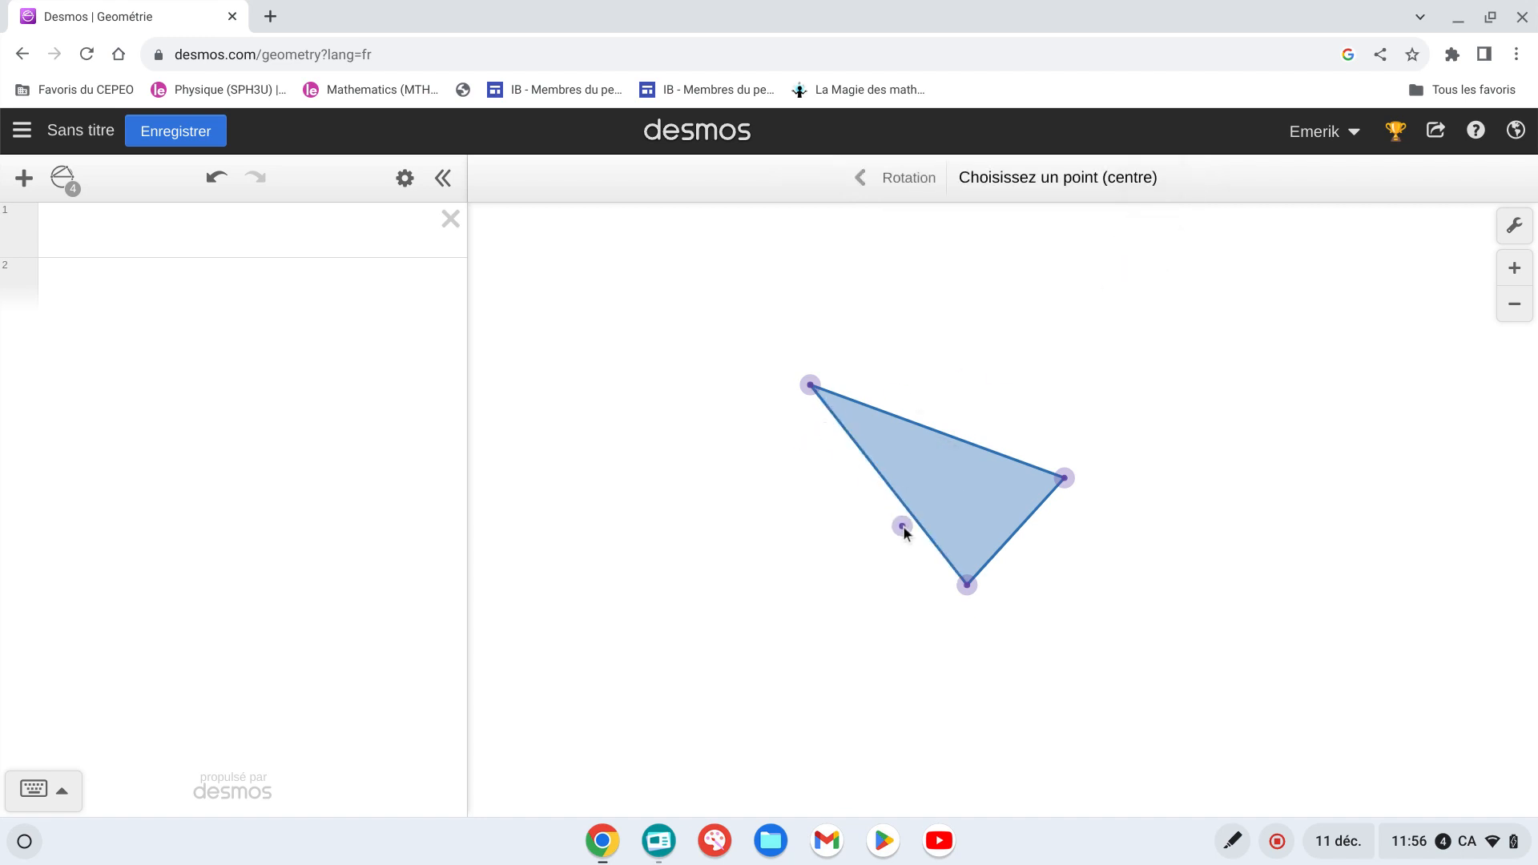
left_click(967, 585)
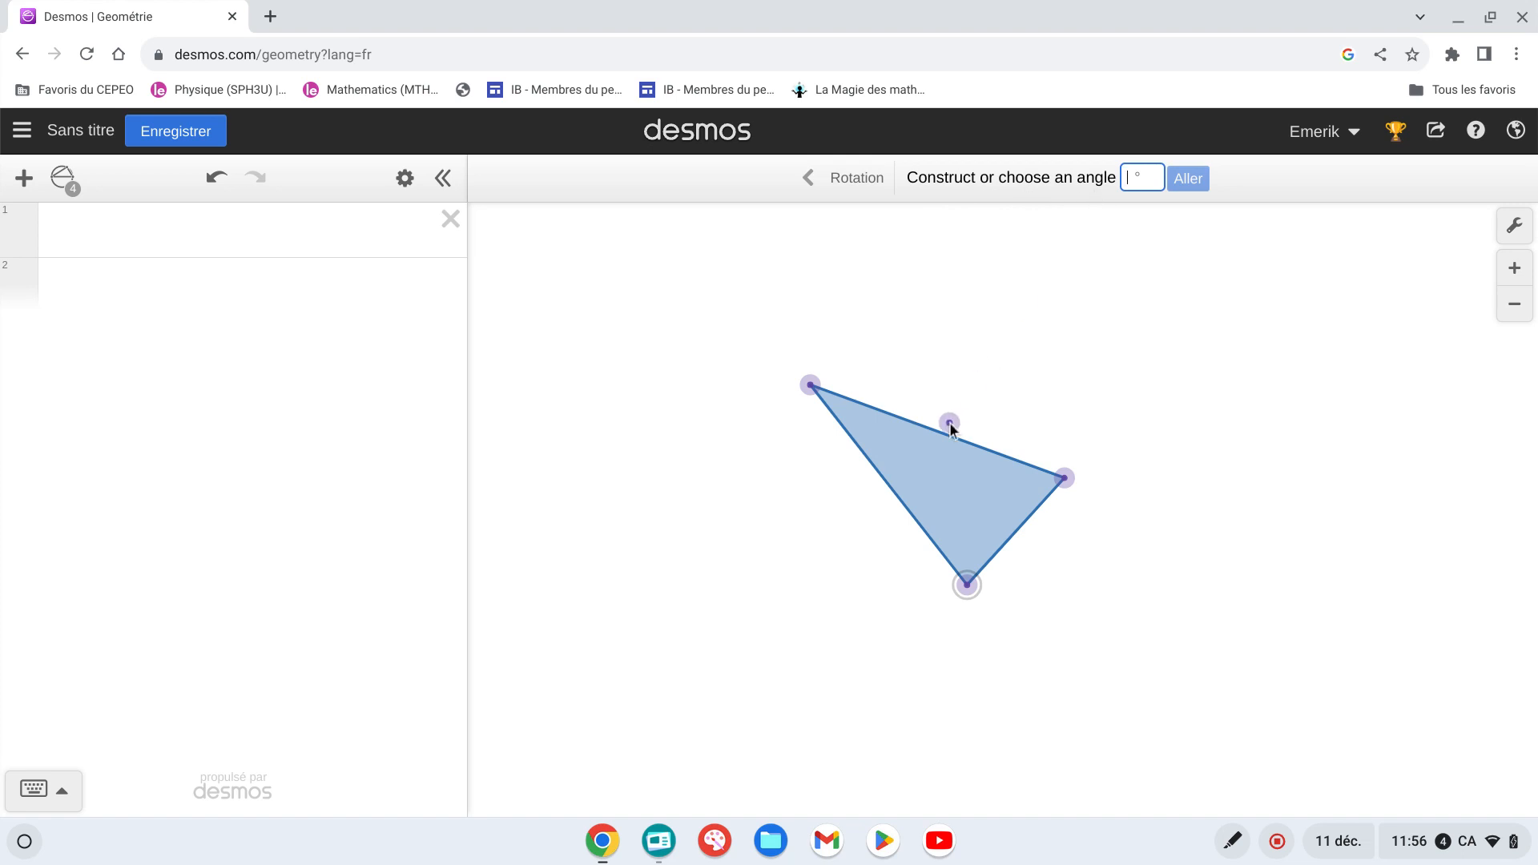
type("0")
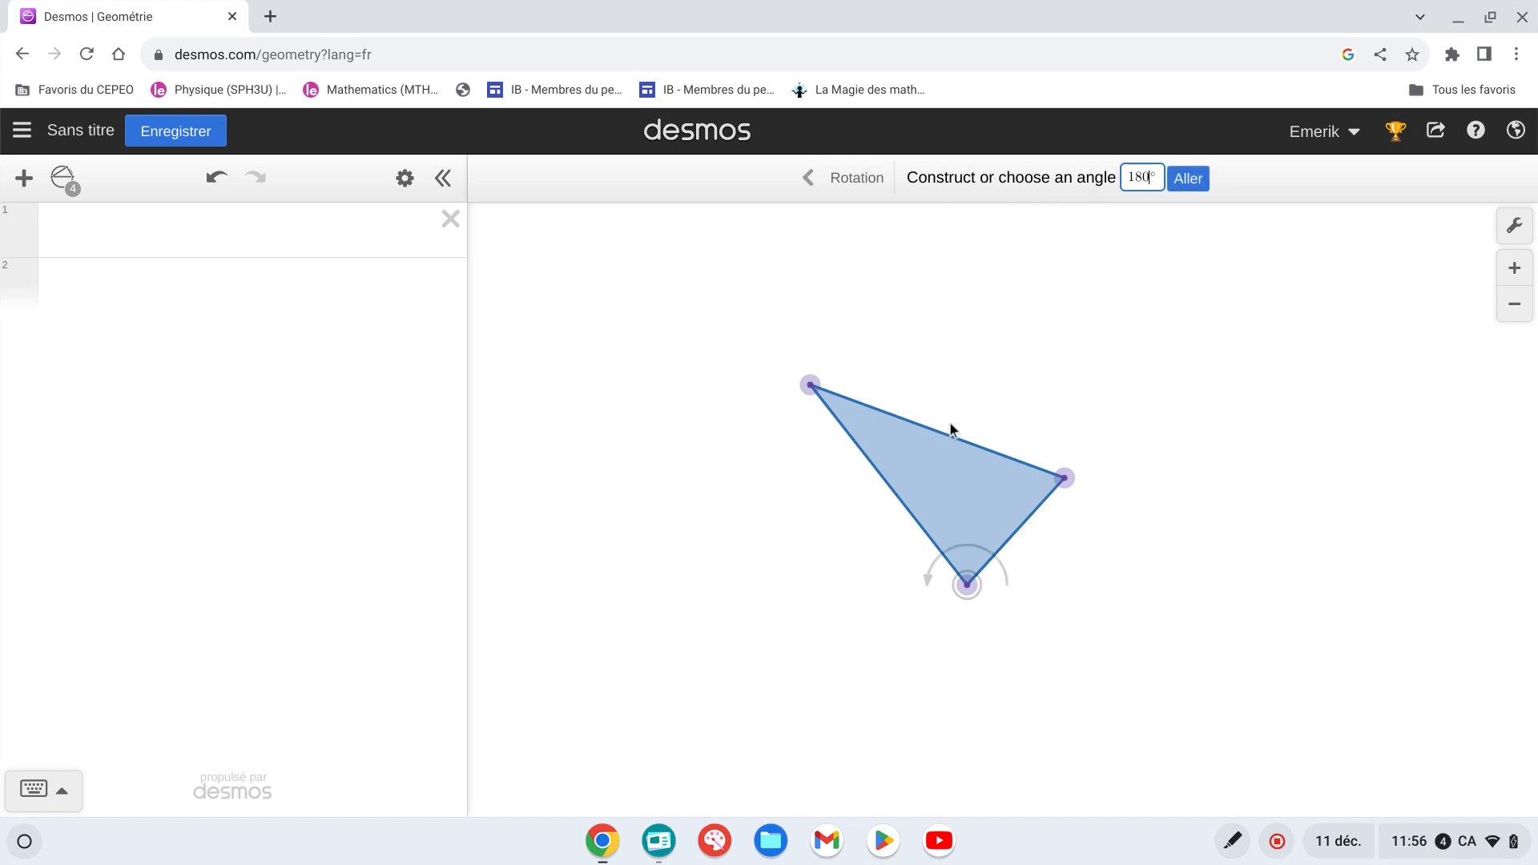
key("Return")
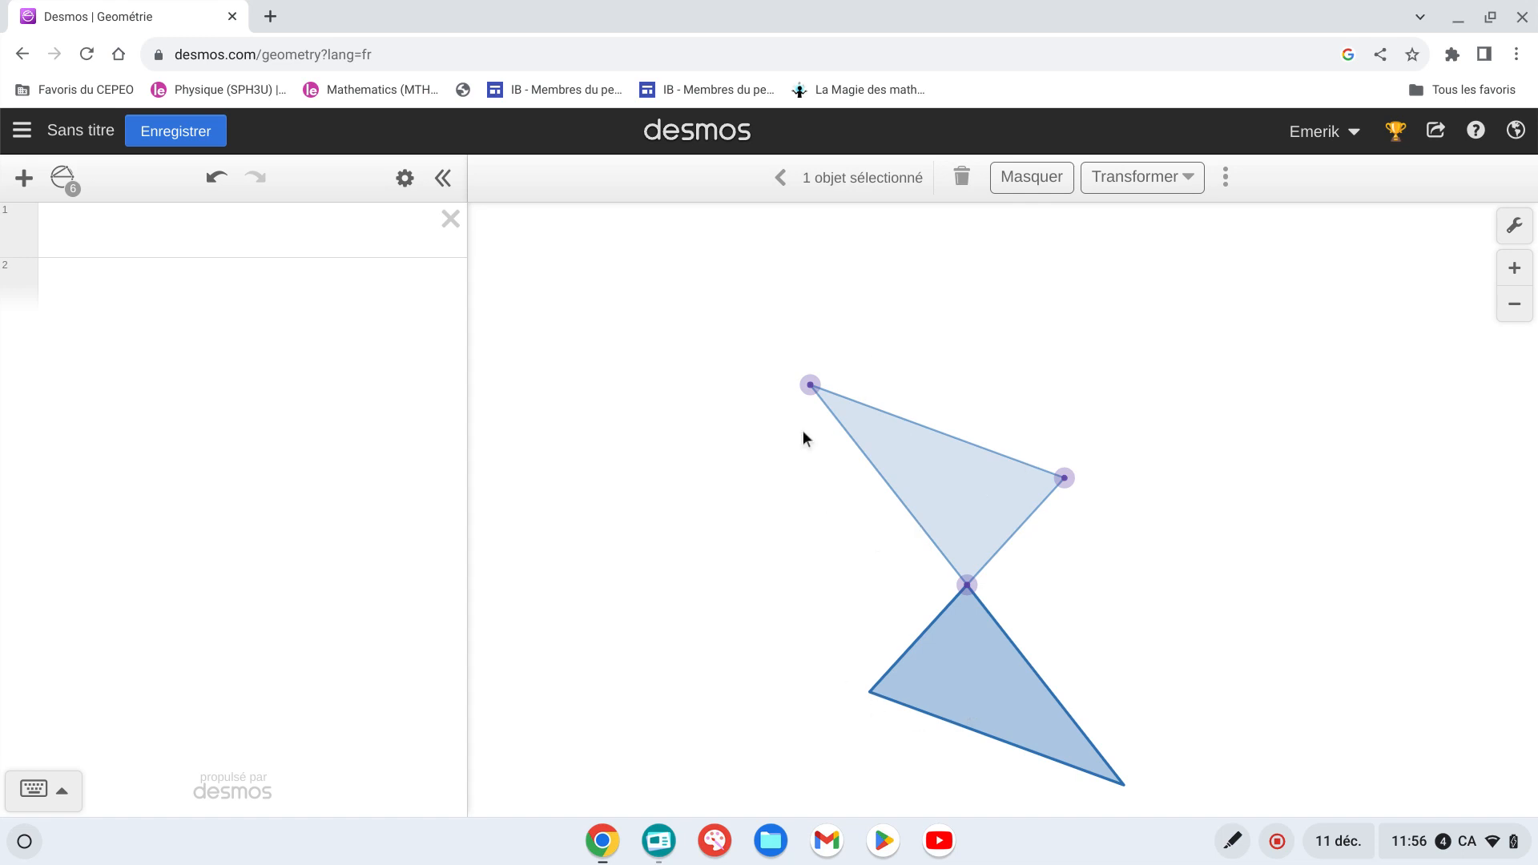
Step: Rotate the original triangle about its upper-left vertex by the variable angle a°, and set a to 0
left_click(984, 481)
left_click(1165, 179)
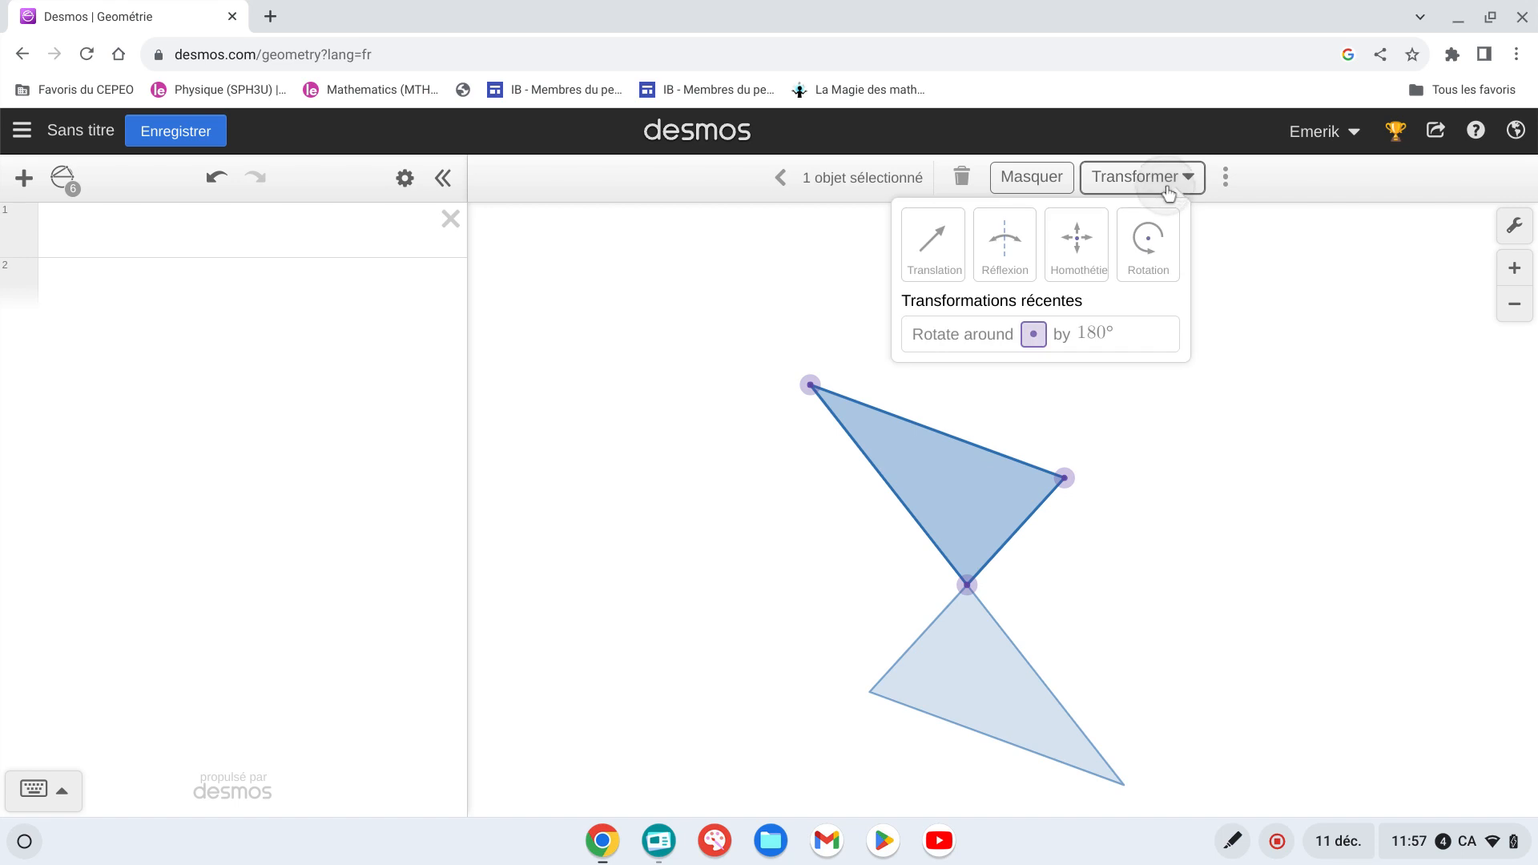
left_click(1148, 232)
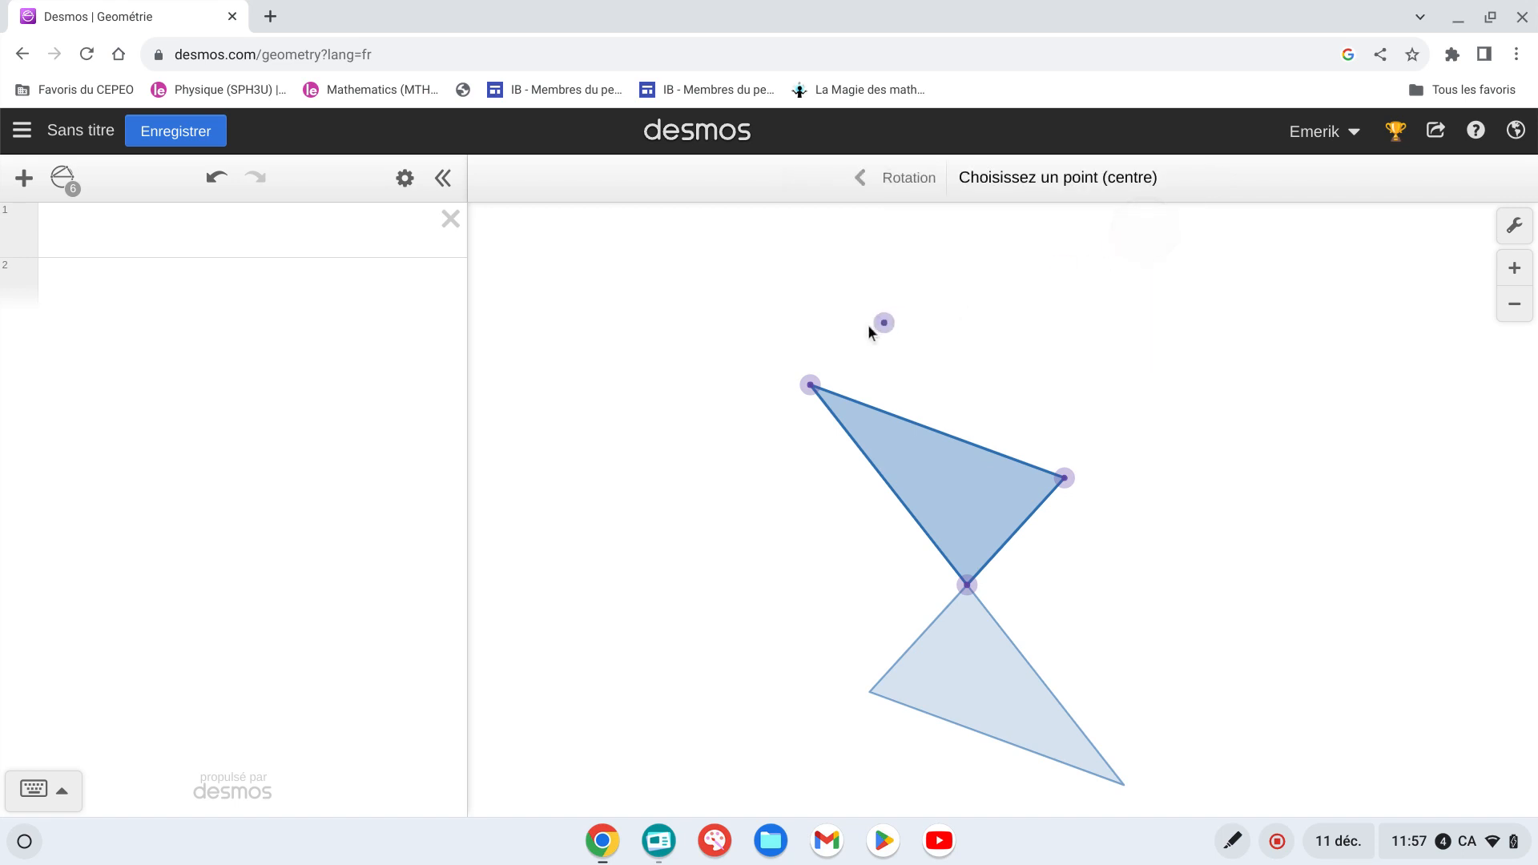
left_click(811, 387)
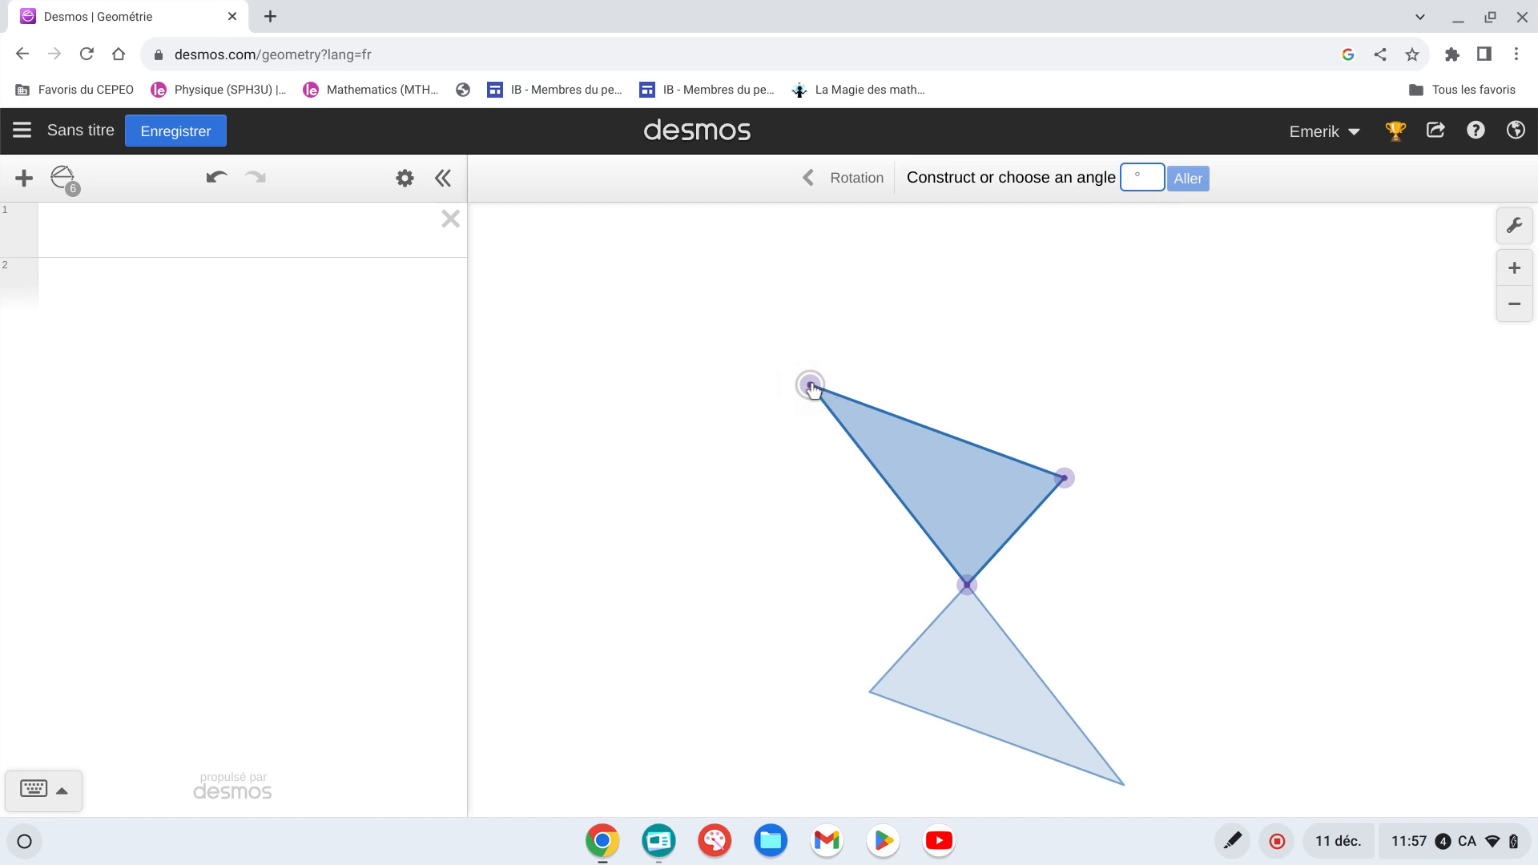
type("d")
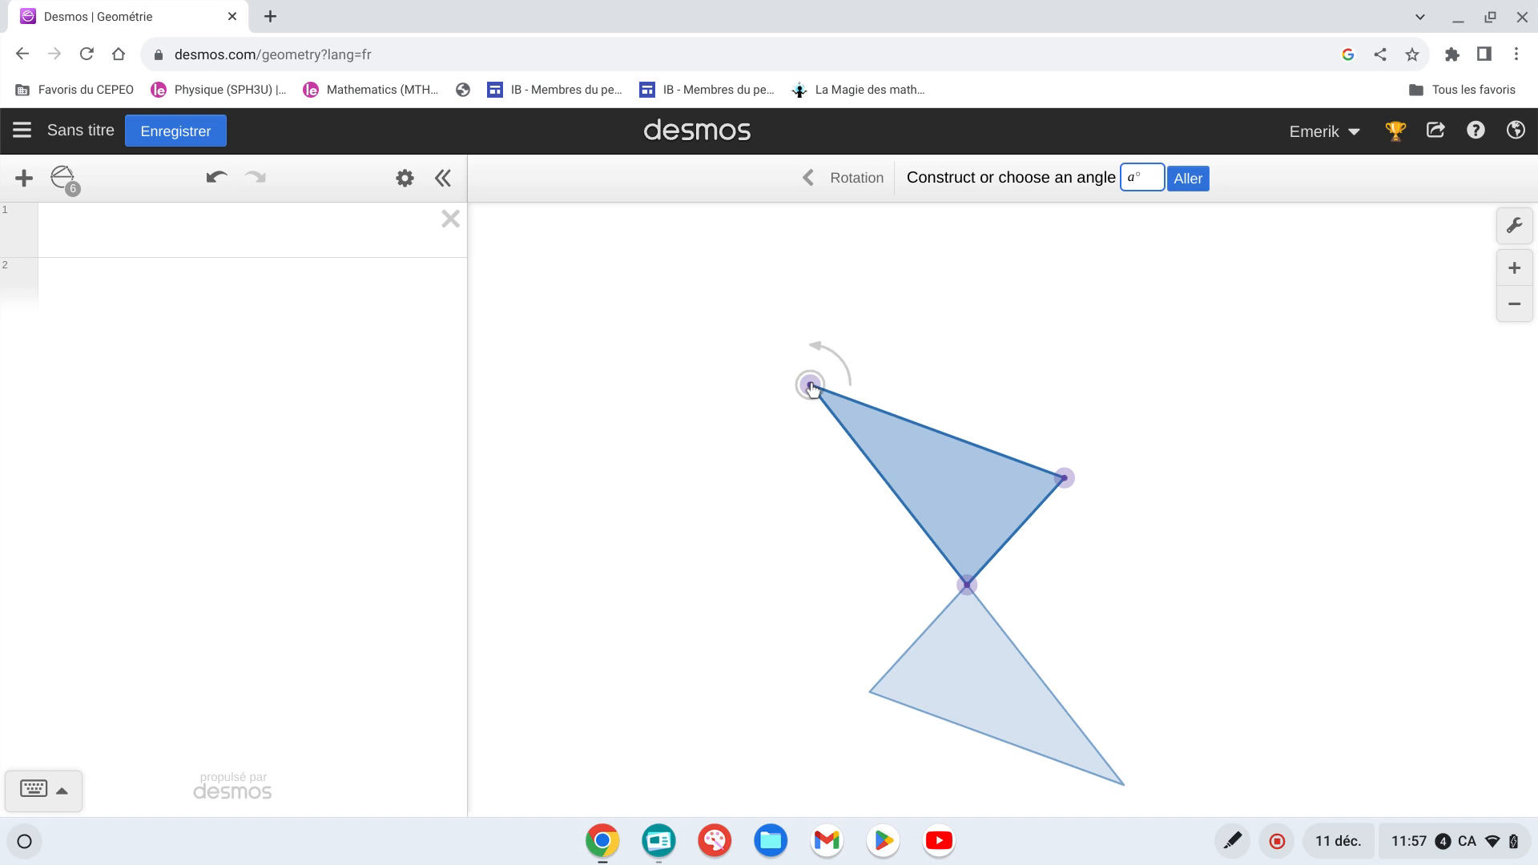
key("Return")
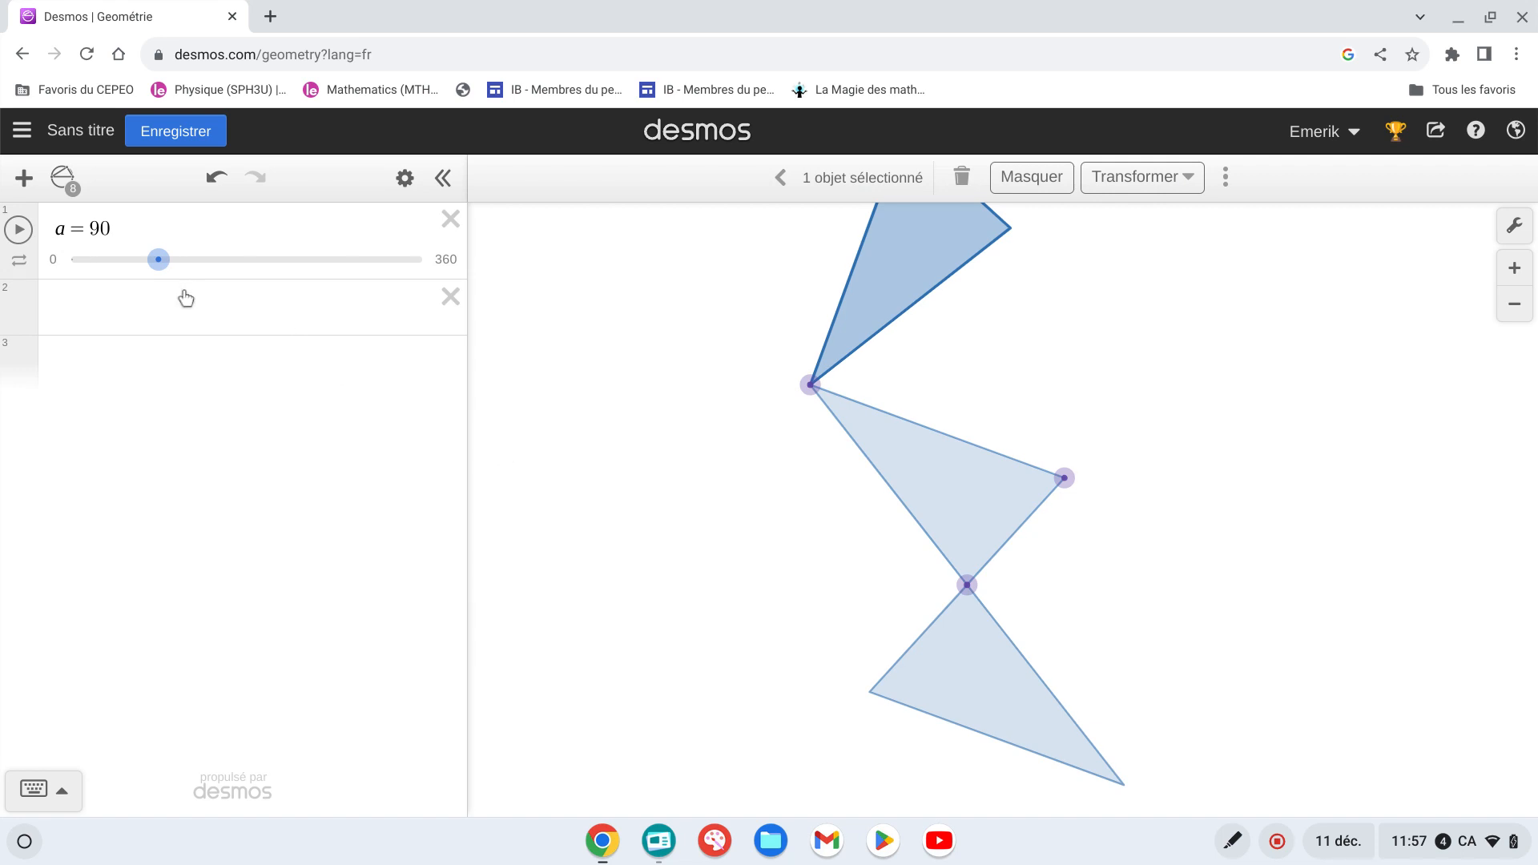
mouse_move(159, 270)
left_mouse_down()
mouse_move(85, 269)
mouse_move(402, 269)
mouse_move(63, 269)
mouse_move(461, 256)
mouse_move(340, 258)
mouse_move(450, 254)
mouse_move(144, 298)
mouse_move(44, 295)
mouse_move(265, 259)
mouse_move(411, 275)
mouse_move(27, 261)
left_mouse_up()
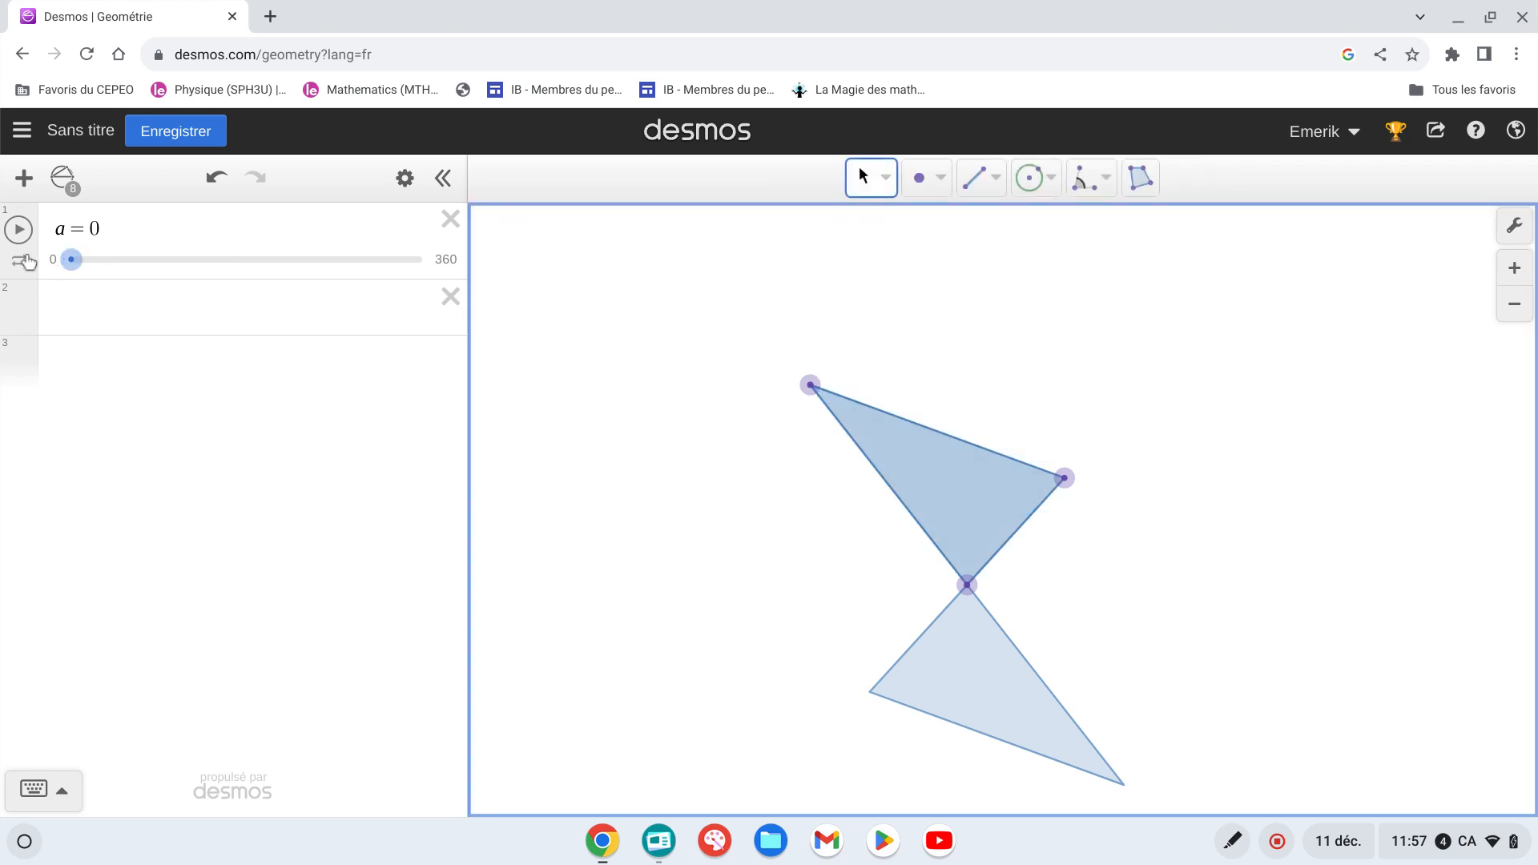